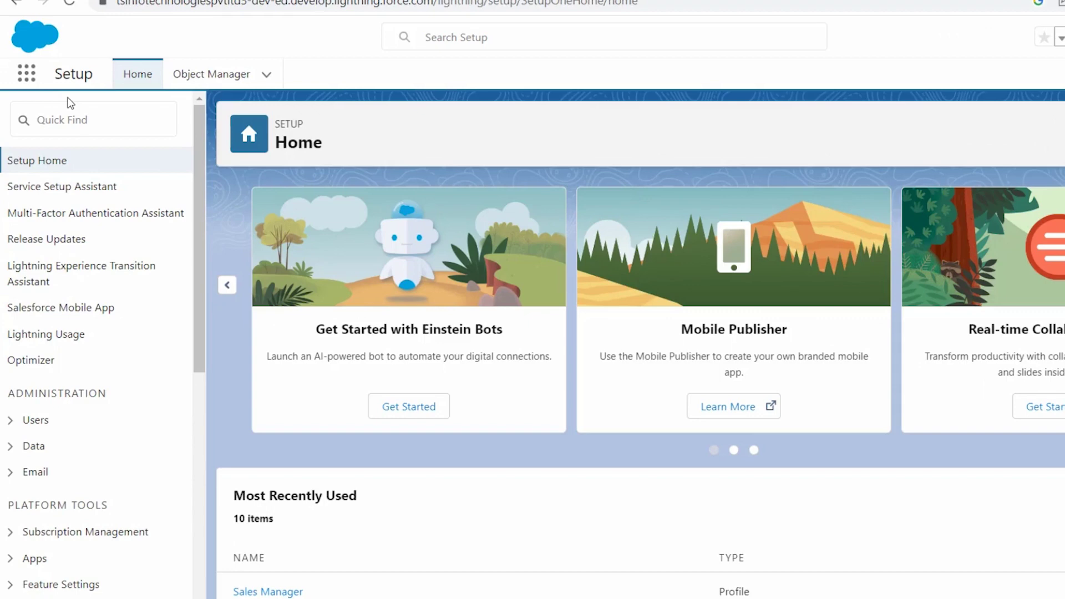
Open the Service app's Contacts tab and its List View Controls menu
{"action": "left_click", "coordinate": [21, 79]}
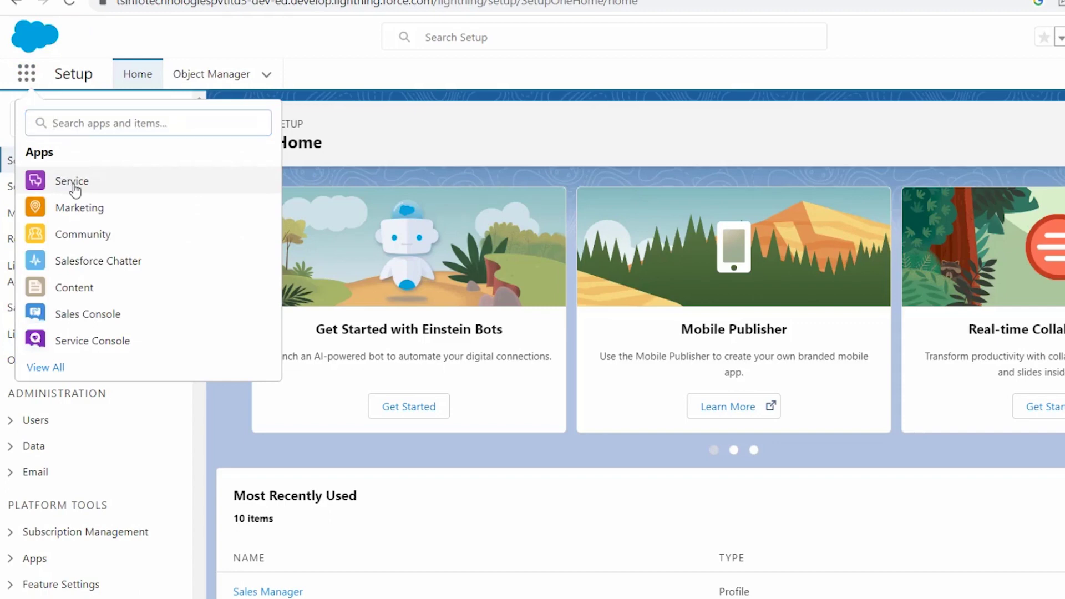
{"action": "left_click", "coordinate": [74, 187]}
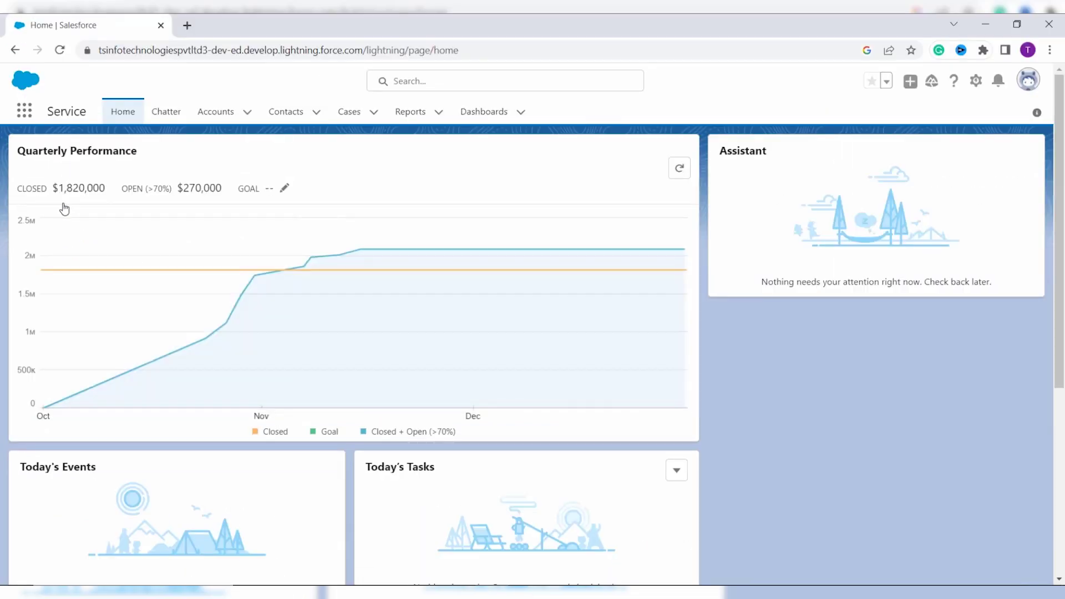
{"action": "left_click", "coordinate": [287, 123]}
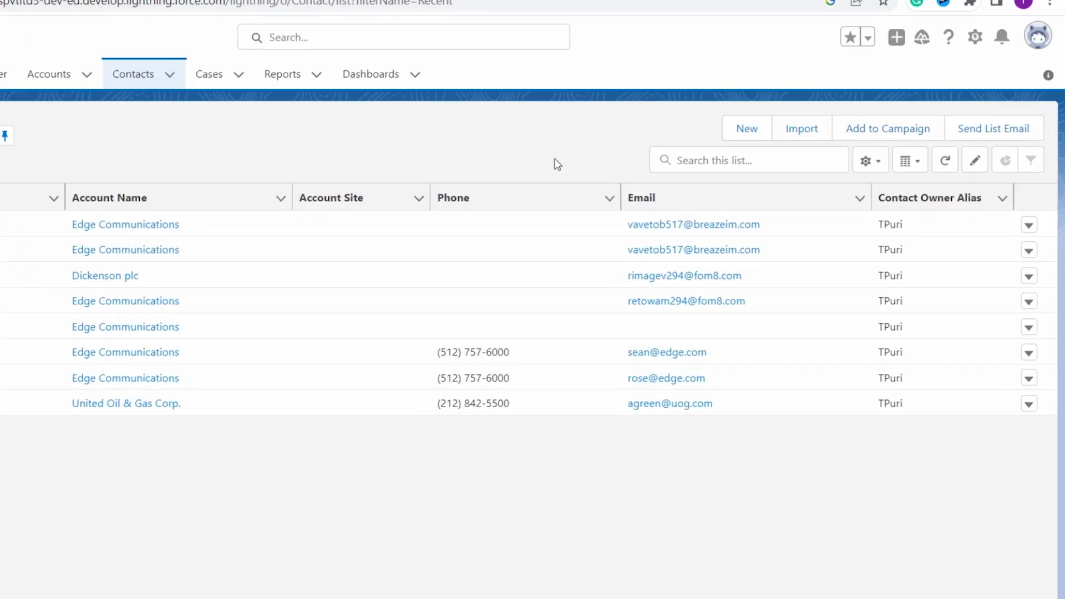
{"action": "left_click", "coordinate": [874, 168]}
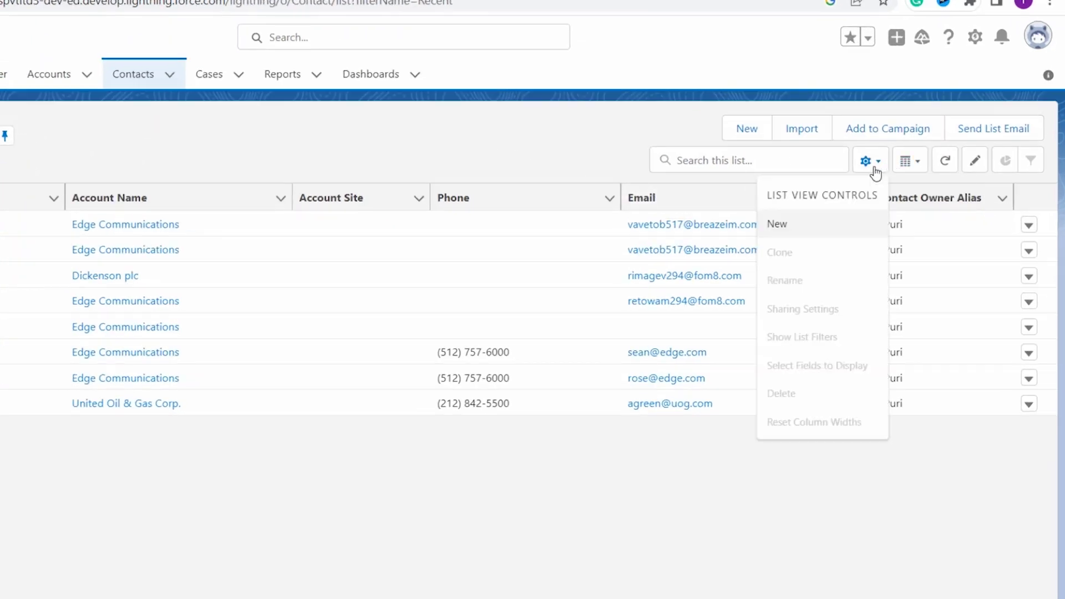
Start a new list view named 'New York Billing City View', visible to all users
{"action": "left_click", "coordinate": [855, 233]}
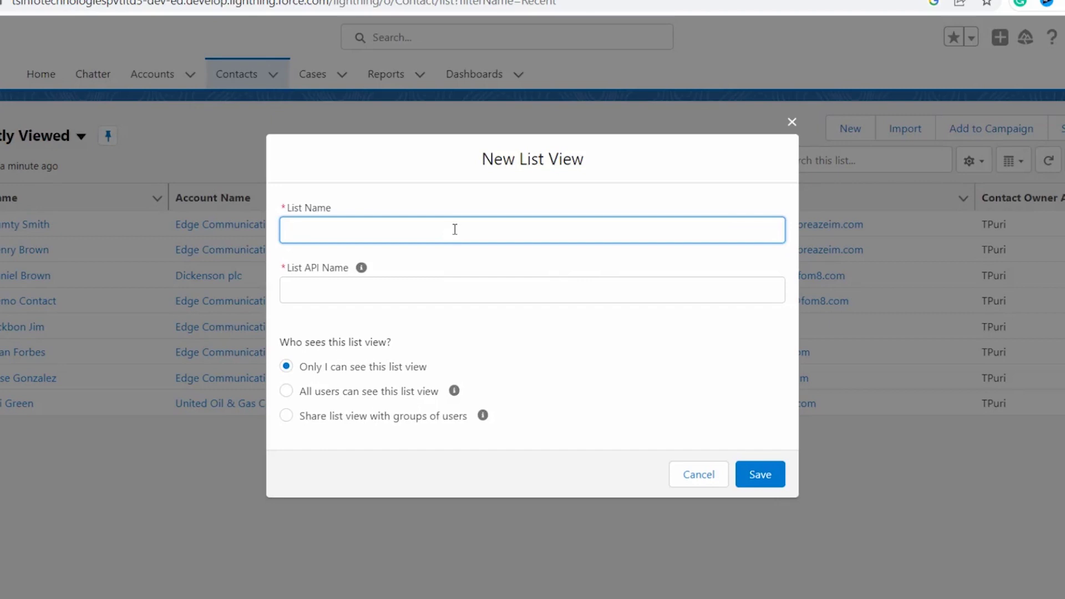
{"action": "type", "text": "New York Billing City View"}
{"action": "left_click", "coordinate": [502, 319]}
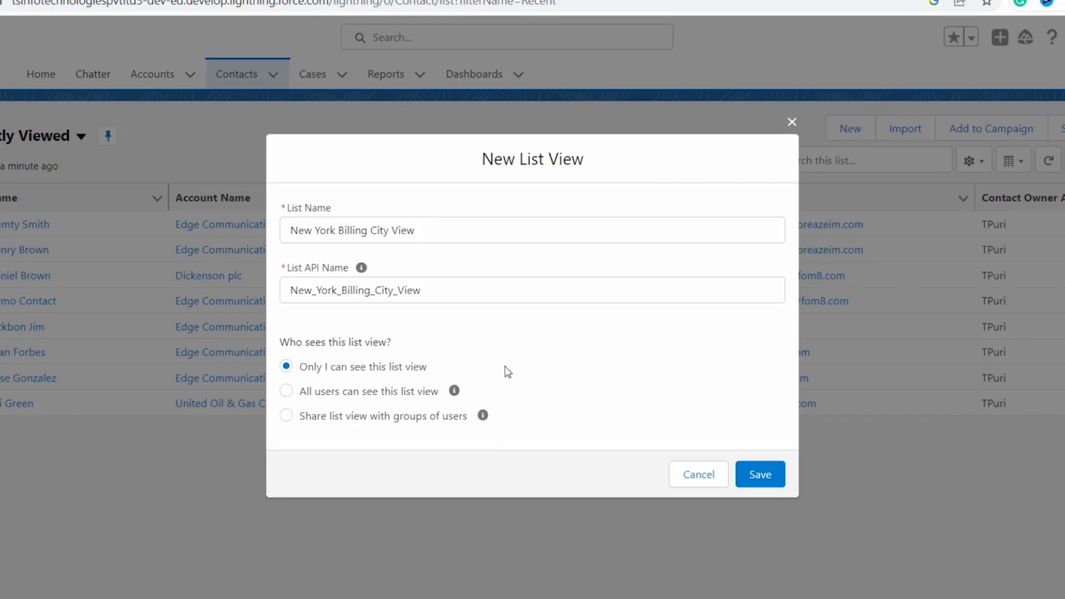
{"action": "left_click", "coordinate": [301, 394]}
Save the new view and start a filter on Account: Billing City
{"action": "left_click", "coordinate": [773, 482]}
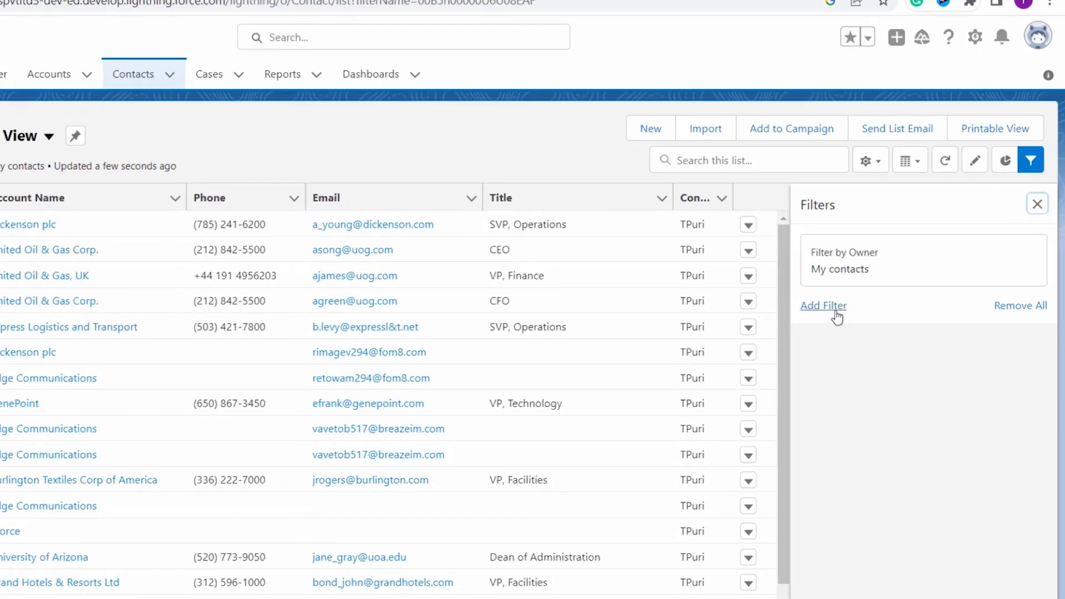
{"action": "left_click", "coordinate": [837, 317]}
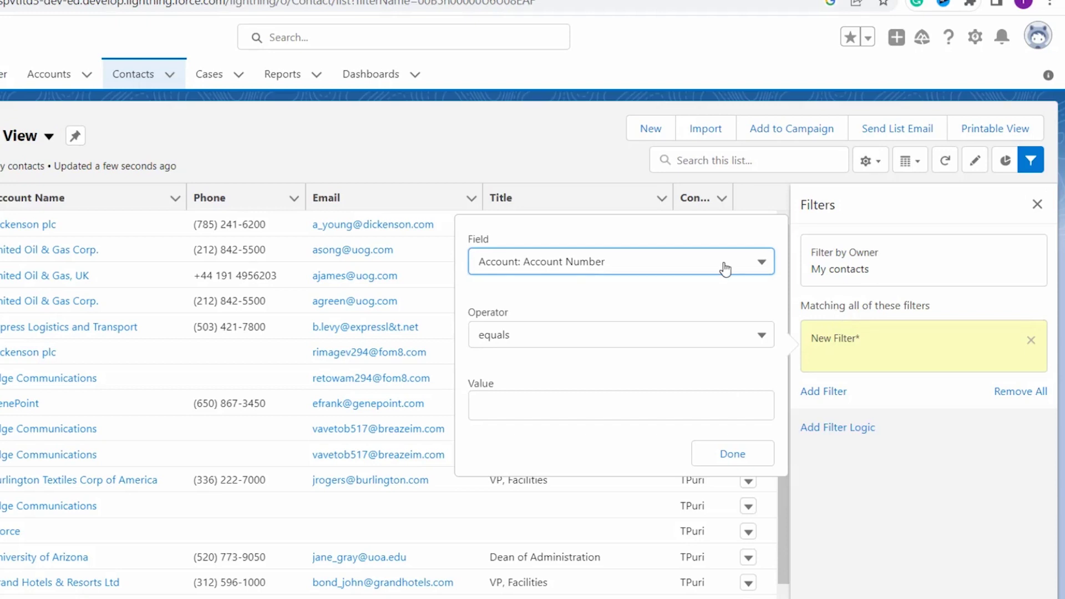
{"action": "left_click", "coordinate": [720, 273]}
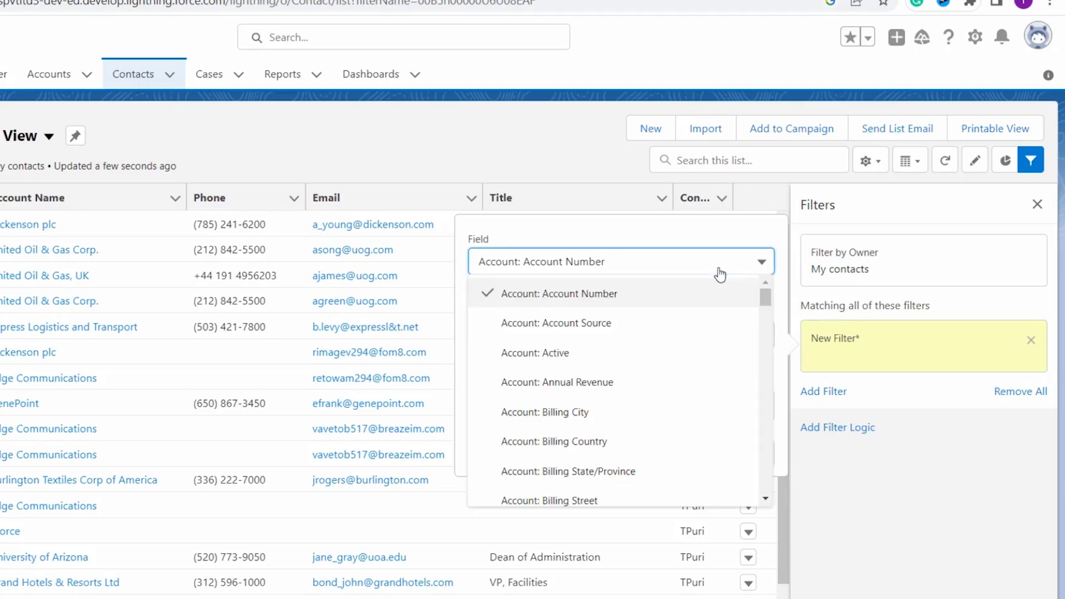
{"action": "scroll", "coordinate": [651, 401], "scroll_direction": "down", "scroll_amount": 1}
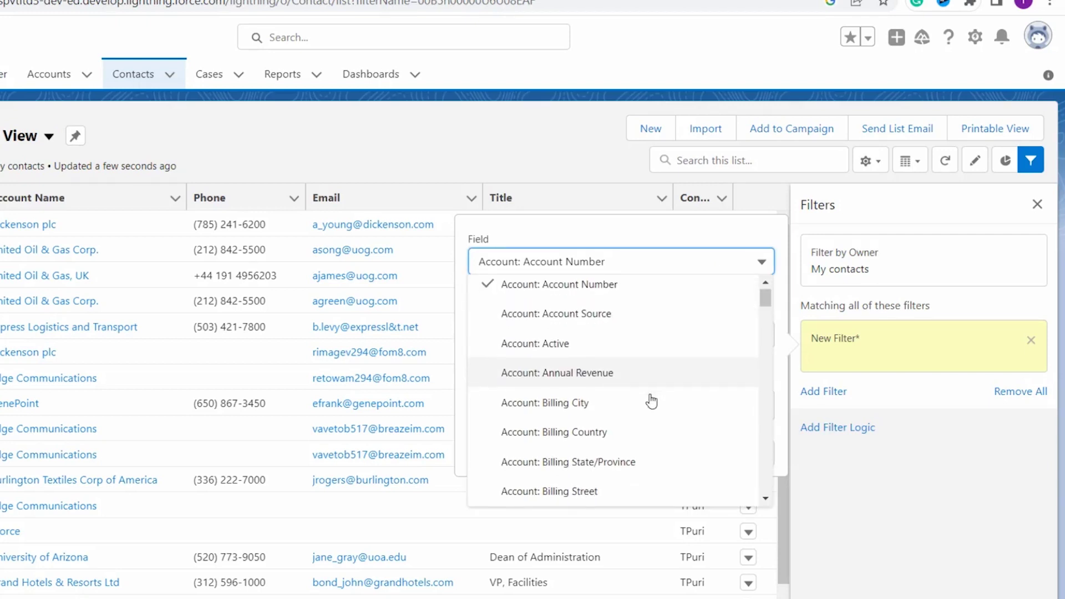
{"action": "left_click", "coordinate": [638, 403]}
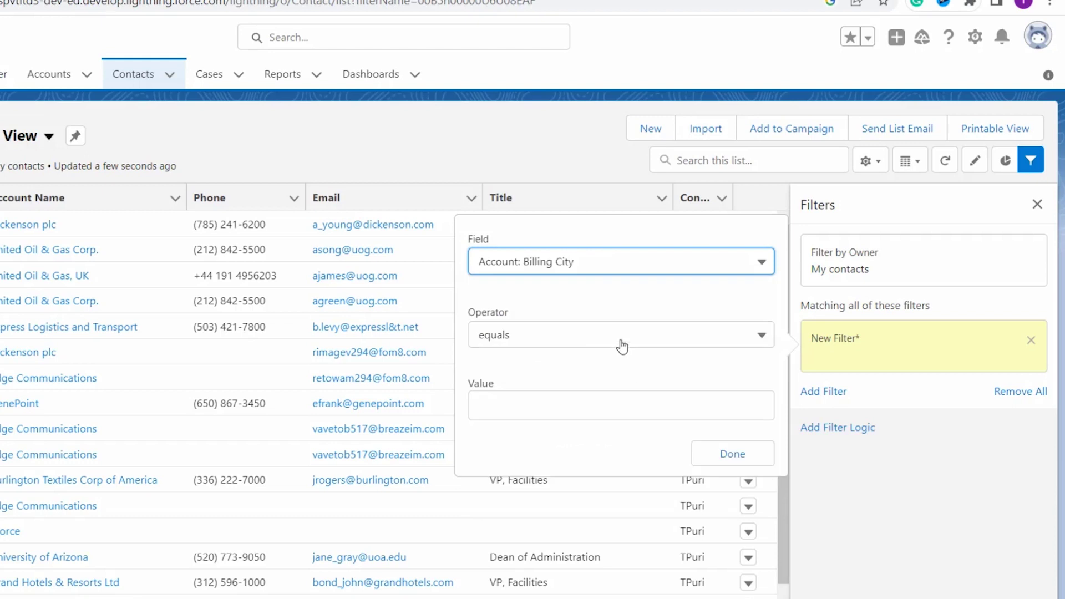
Complete the filter as equals 'New York' and save it to the view
{"action": "left_click", "coordinate": [622, 346]}
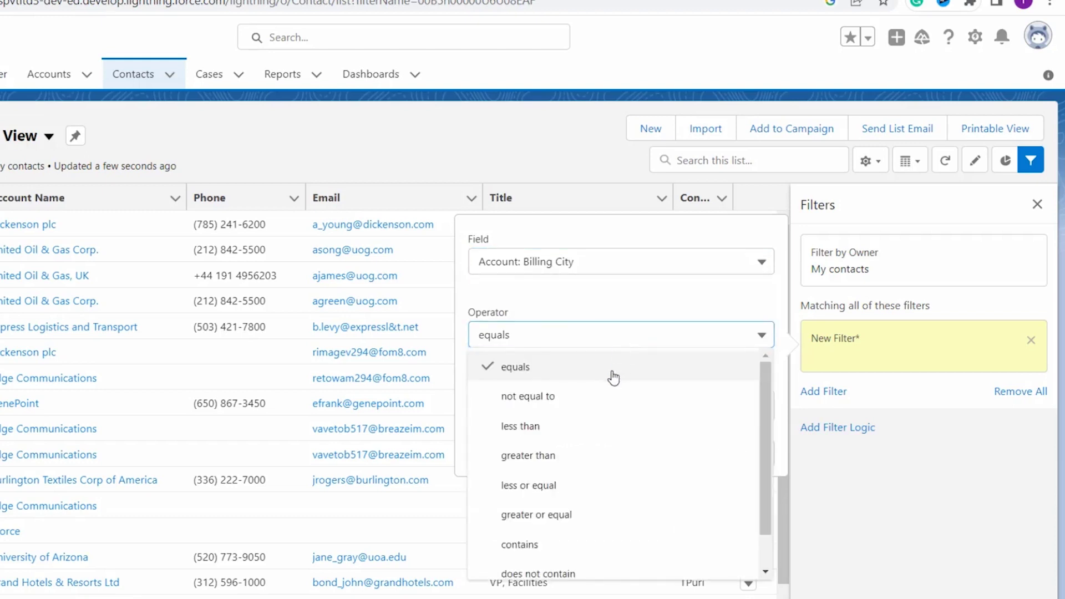
{"action": "left_click", "coordinate": [611, 370]}
{"action": "left_click", "coordinate": [571, 416]}
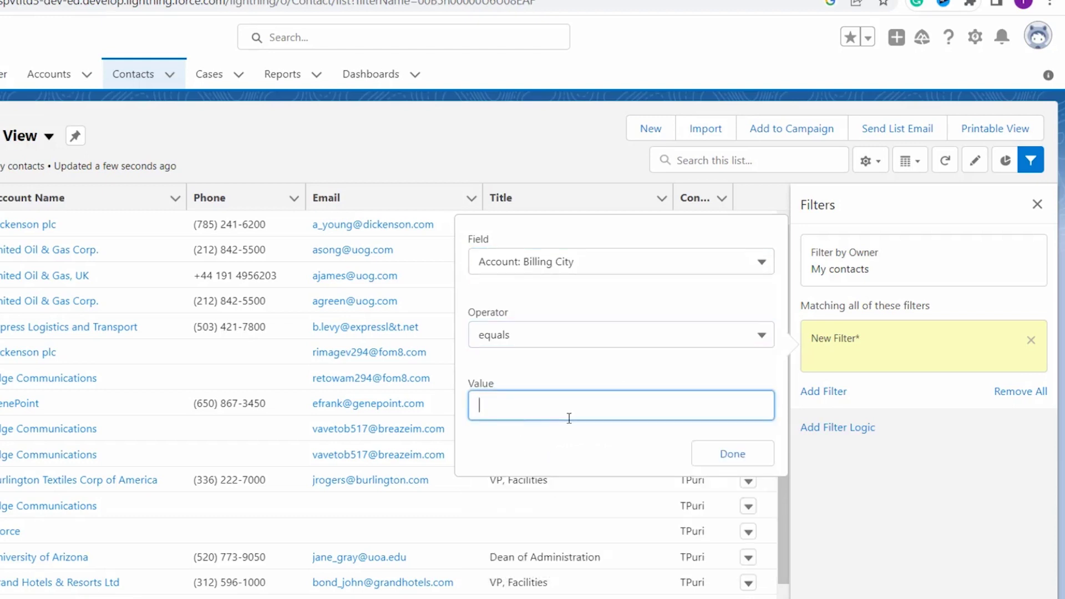
{"action": "type", "text": "New York"}
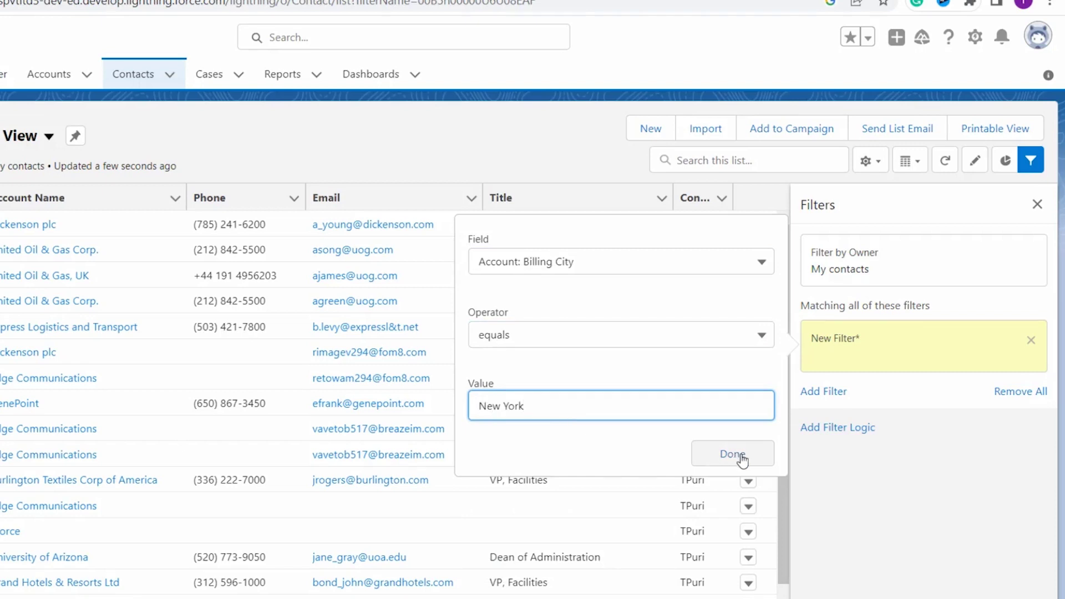
{"action": "left_click", "coordinate": [732, 454]}
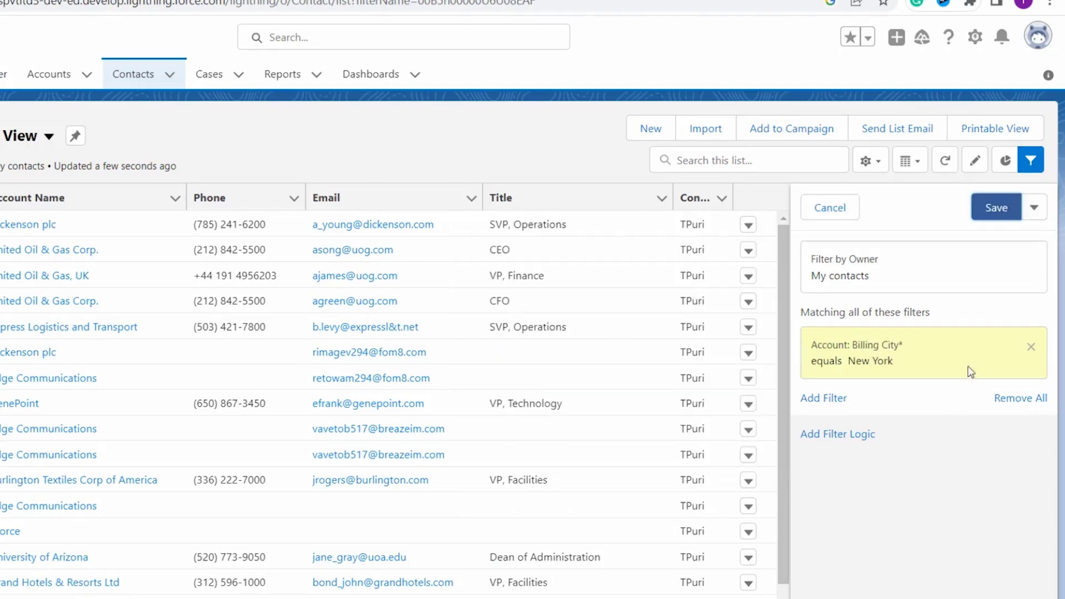
{"action": "left_click", "coordinate": [997, 213]}
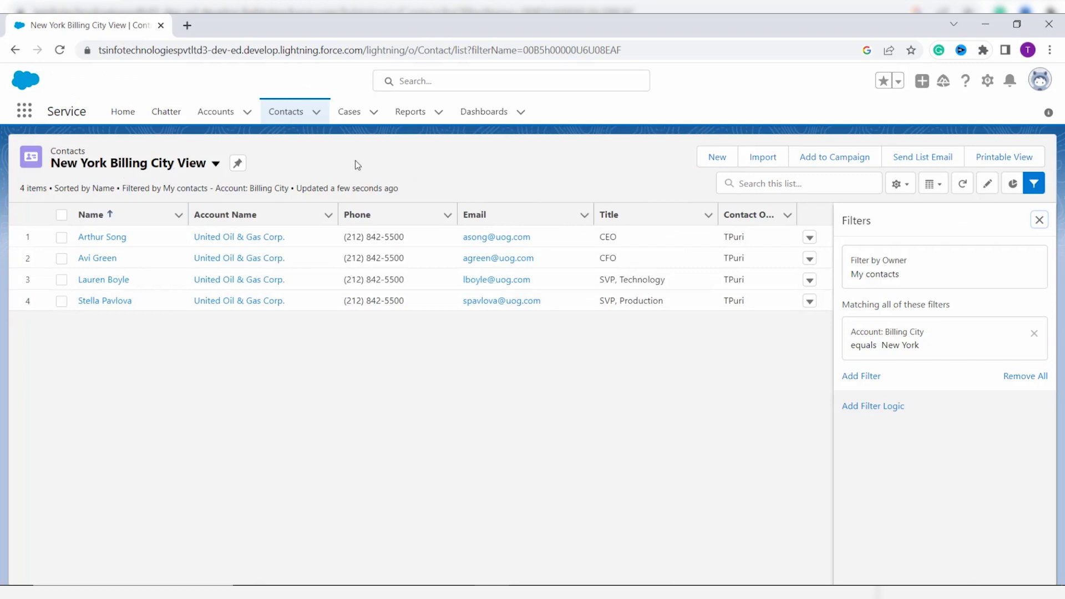
Close the Filters panel and bring up the List View Controls menu
{"action": "left_click", "coordinate": [1039, 220]}
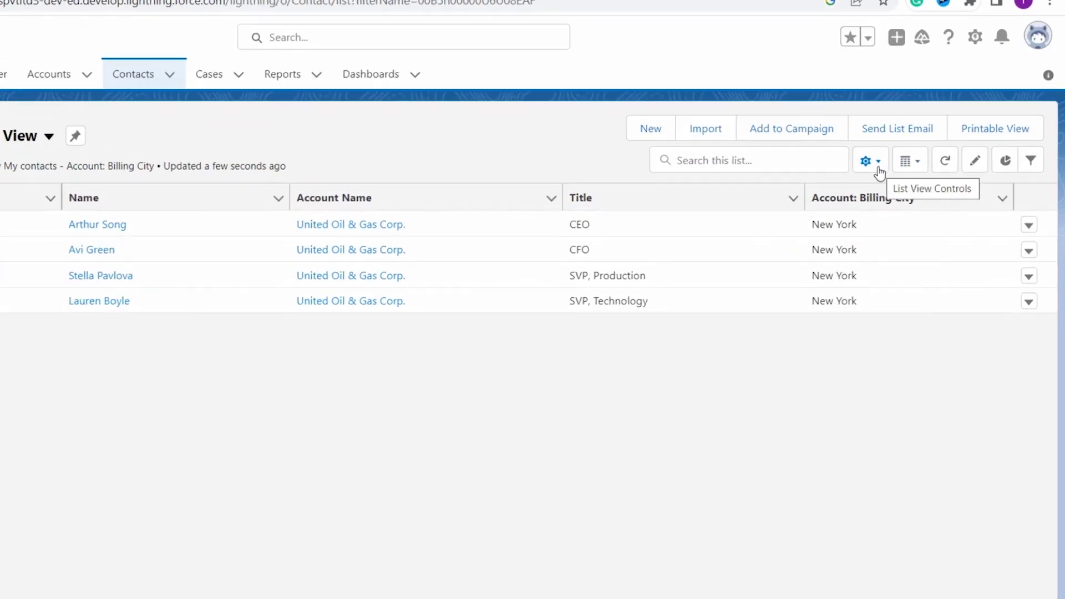
{"action": "left_click", "coordinate": [878, 166]}
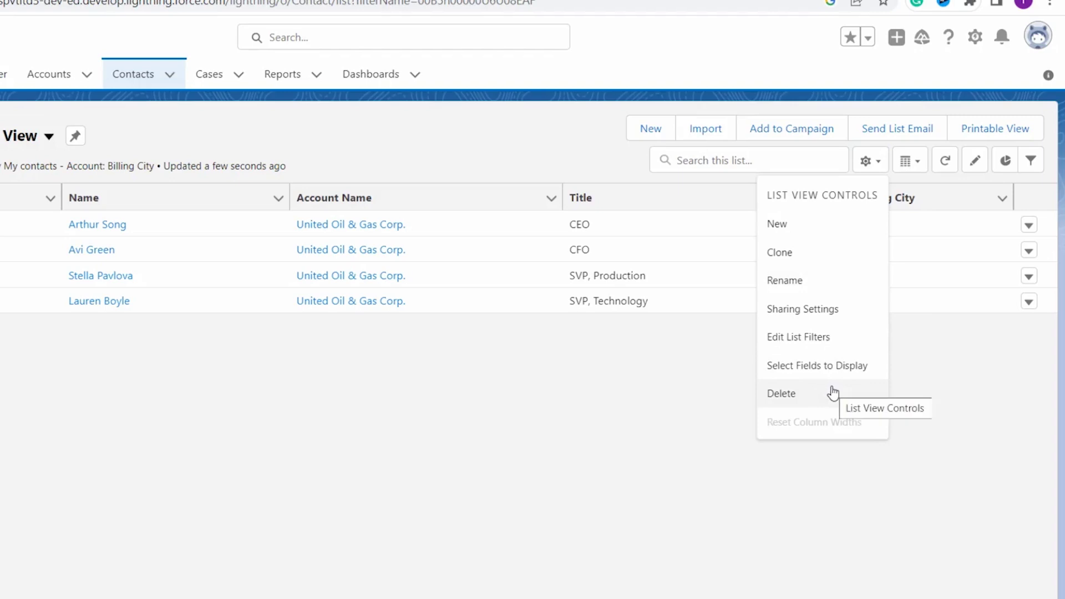
Add a second filter, Salutation equals Mr., to the New York Billing City View and save
{"action": "left_click", "coordinate": [830, 340]}
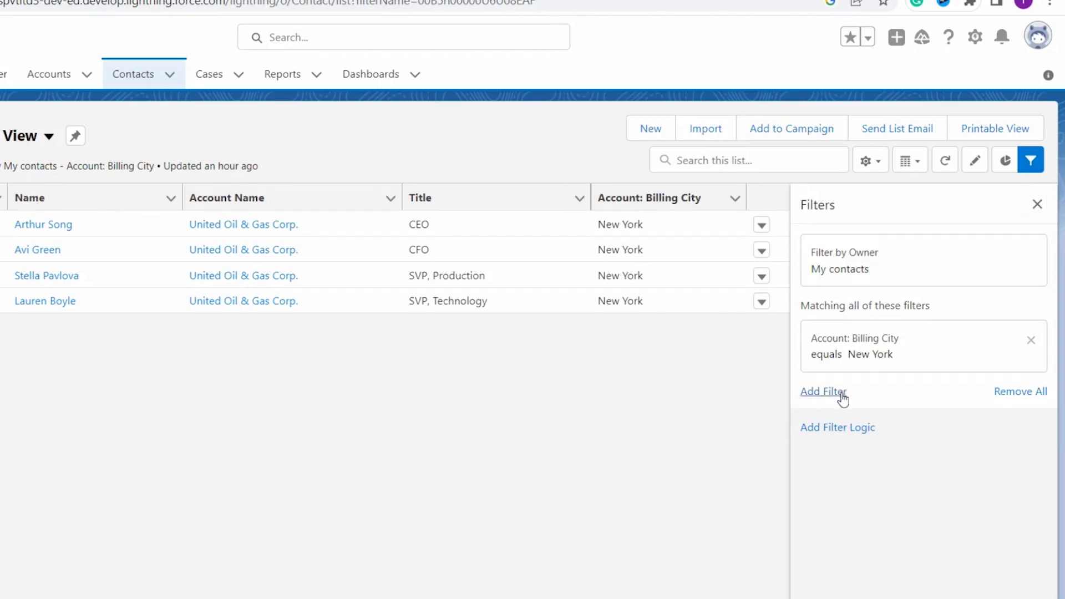
{"action": "left_click", "coordinate": [841, 395]}
{"action": "left_click", "coordinate": [660, 330]}
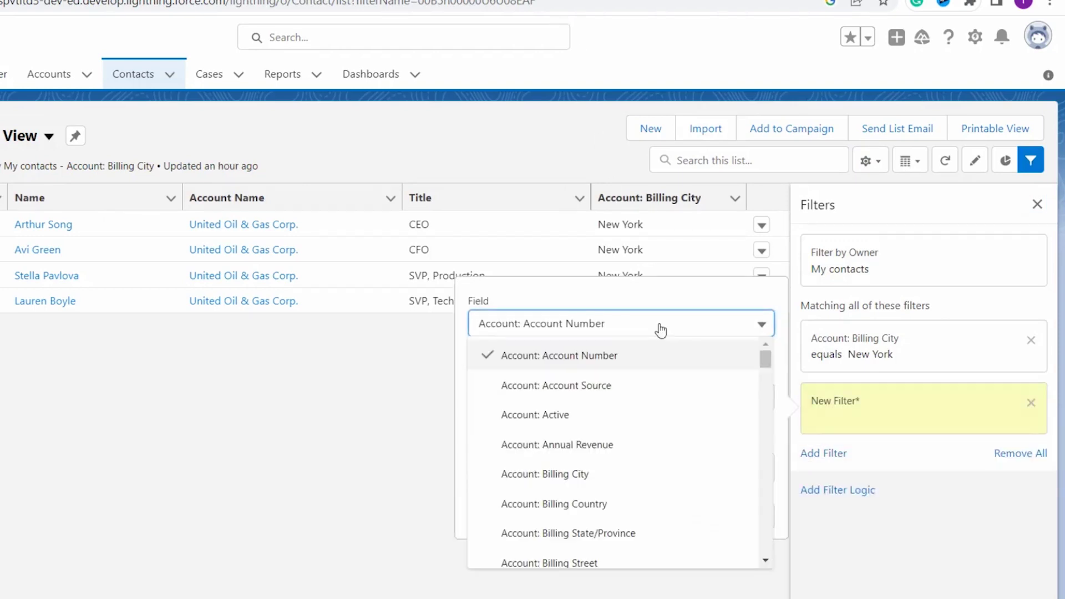
{"action": "scroll", "coordinate": [644, 525], "scroll_direction": "down", "scroll_amount": 10}
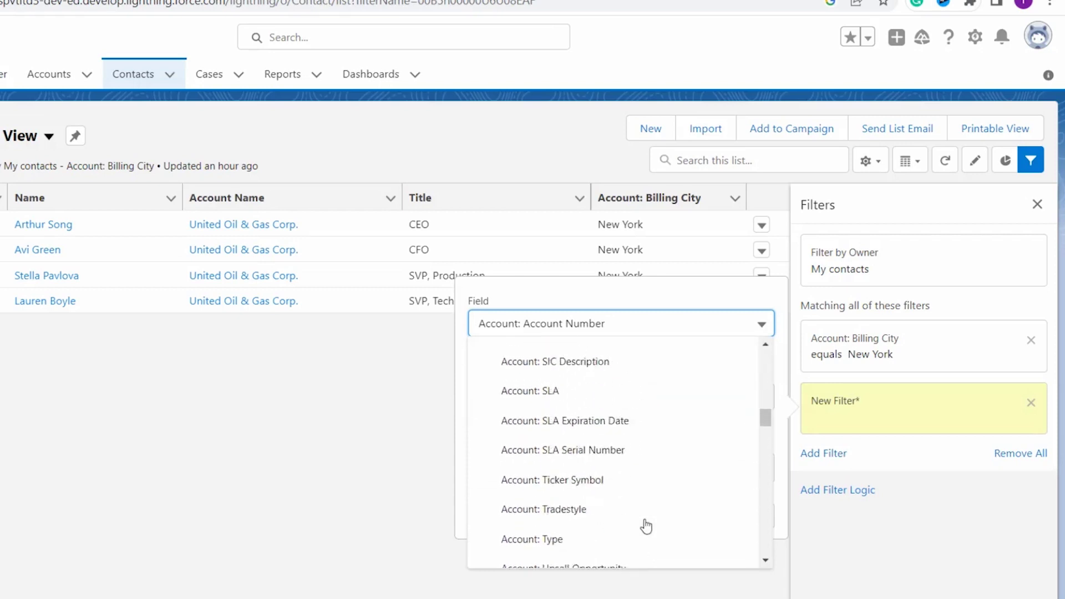
{"action": "scroll", "coordinate": [646, 526], "scroll_direction": "down", "scroll_amount": 5}
{"action": "left_click", "coordinate": [546, 389]}
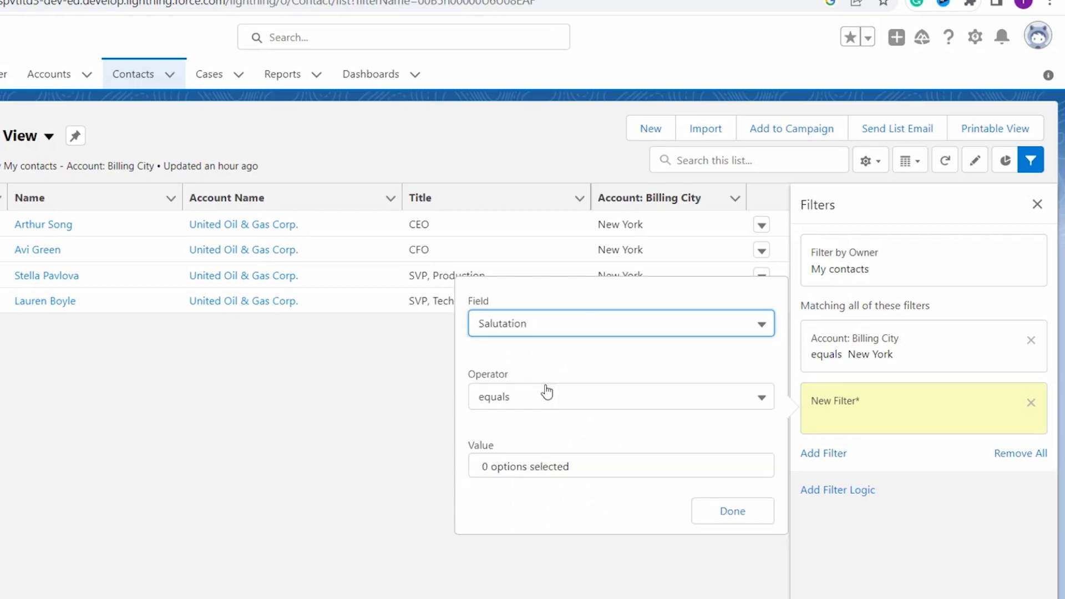
{"action": "left_click", "coordinate": [534, 475]}
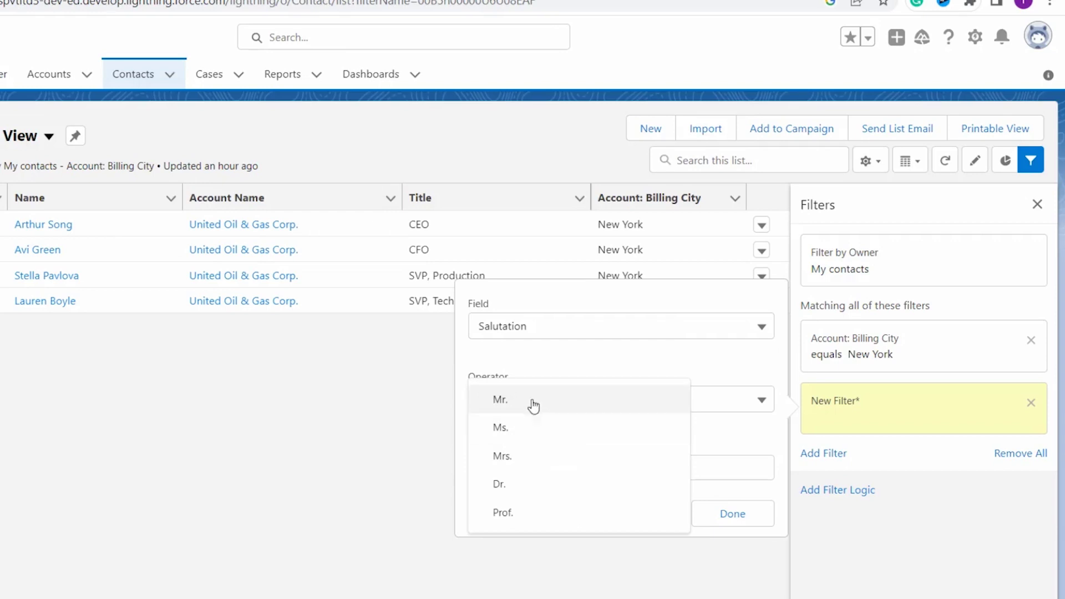
{"action": "left_click", "coordinate": [533, 402]}
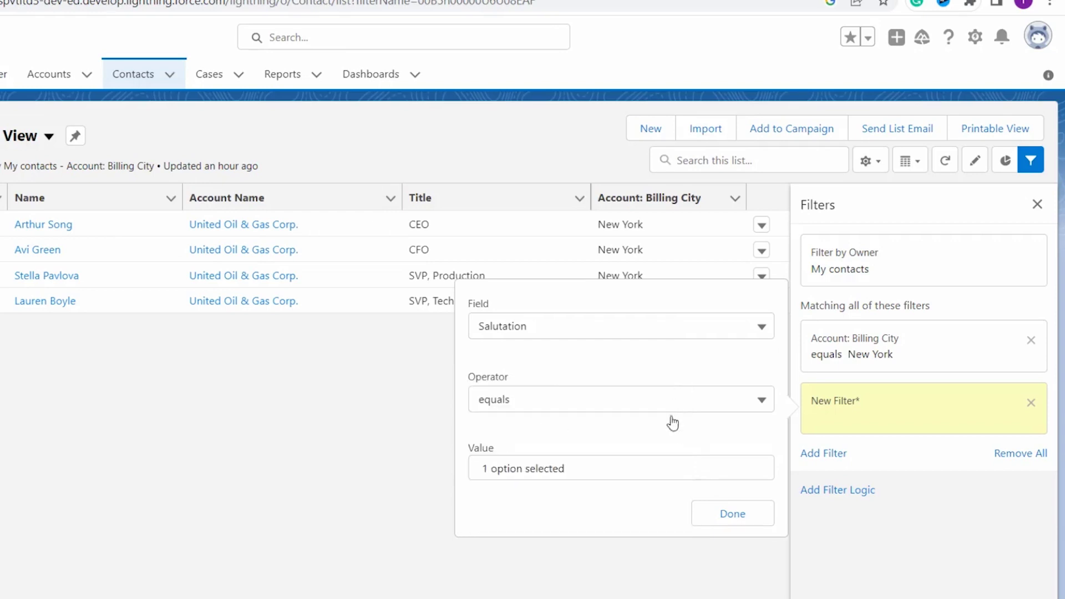
{"action": "left_click", "coordinate": [714, 524]}
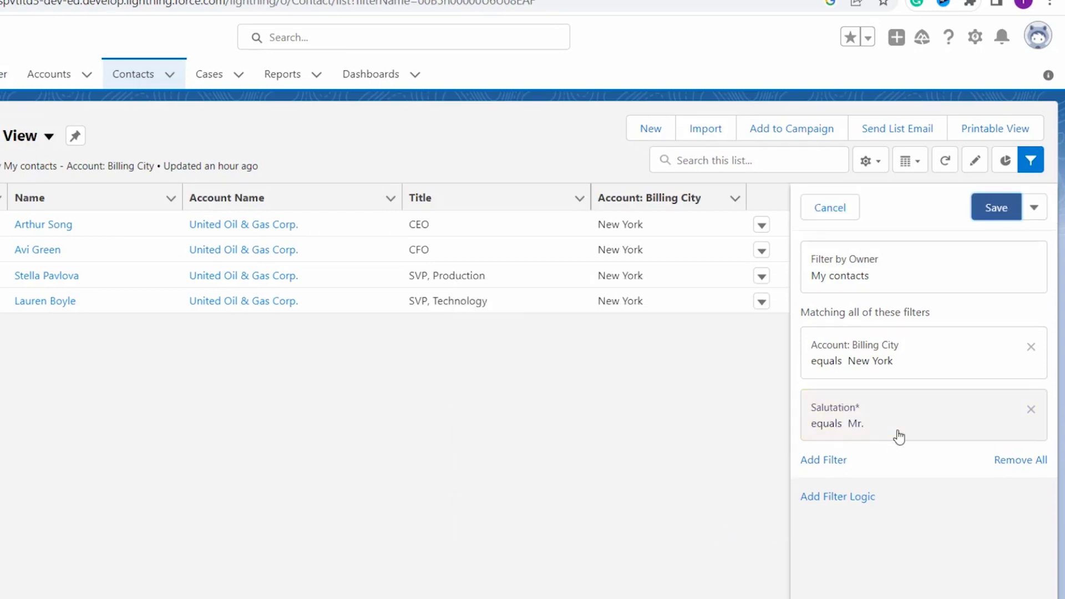
{"action": "left_click", "coordinate": [997, 209]}
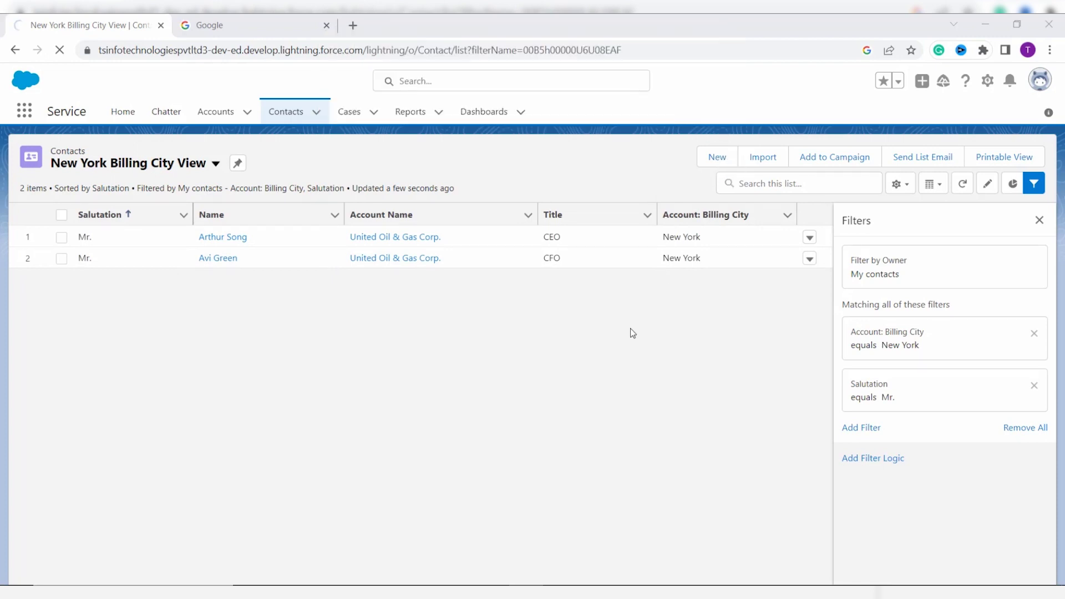
Delete the New York Billing City View and check that it's gone from the List Views dropdown
{"action": "left_click", "coordinate": [905, 191]}
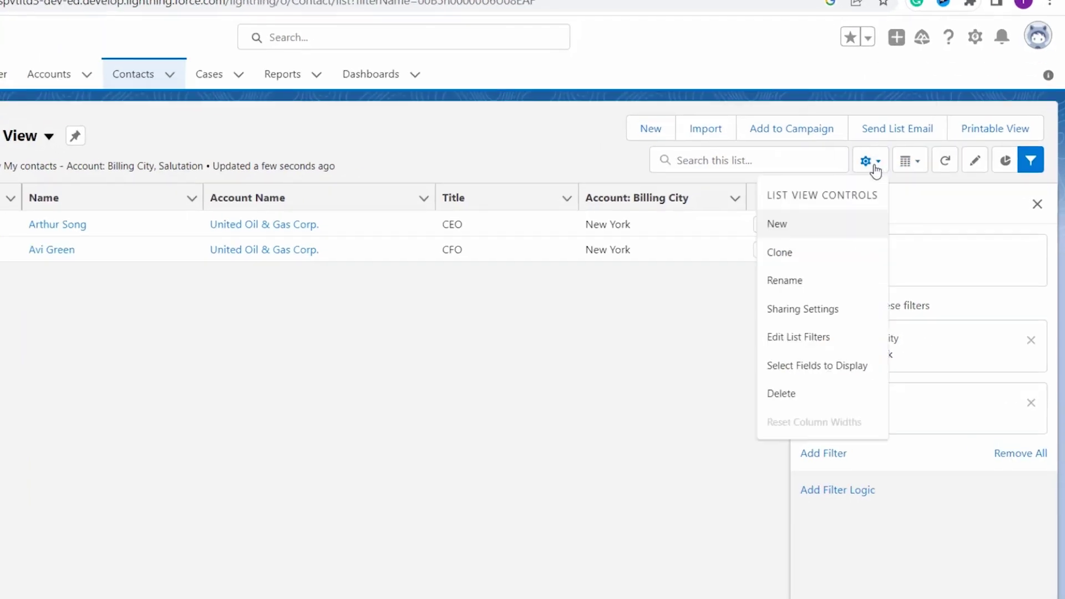
{"action": "left_click", "coordinate": [832, 396]}
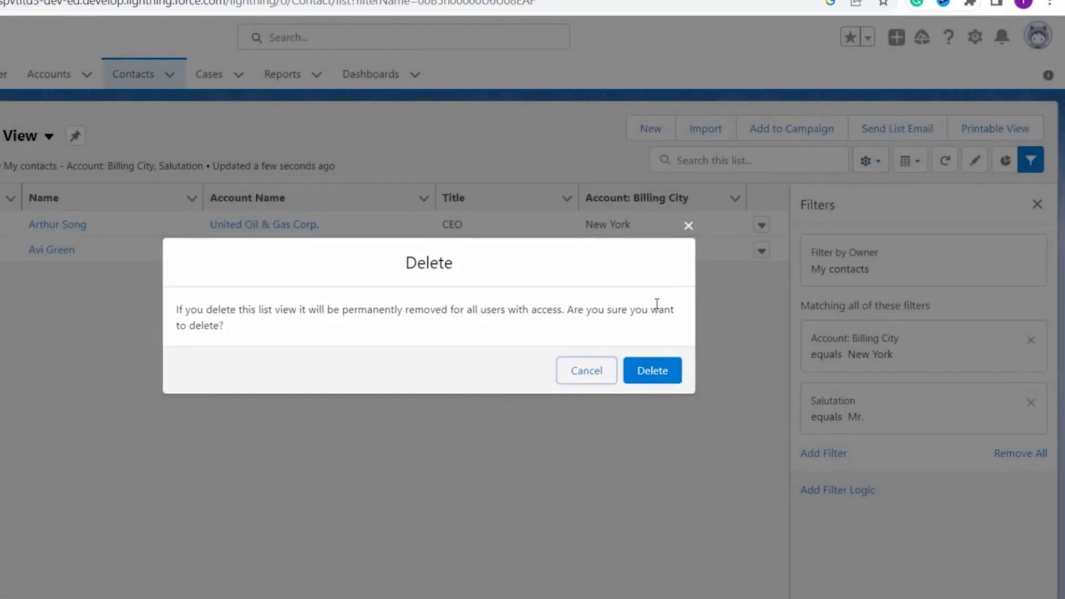
{"action": "left_click", "coordinate": [652, 371]}
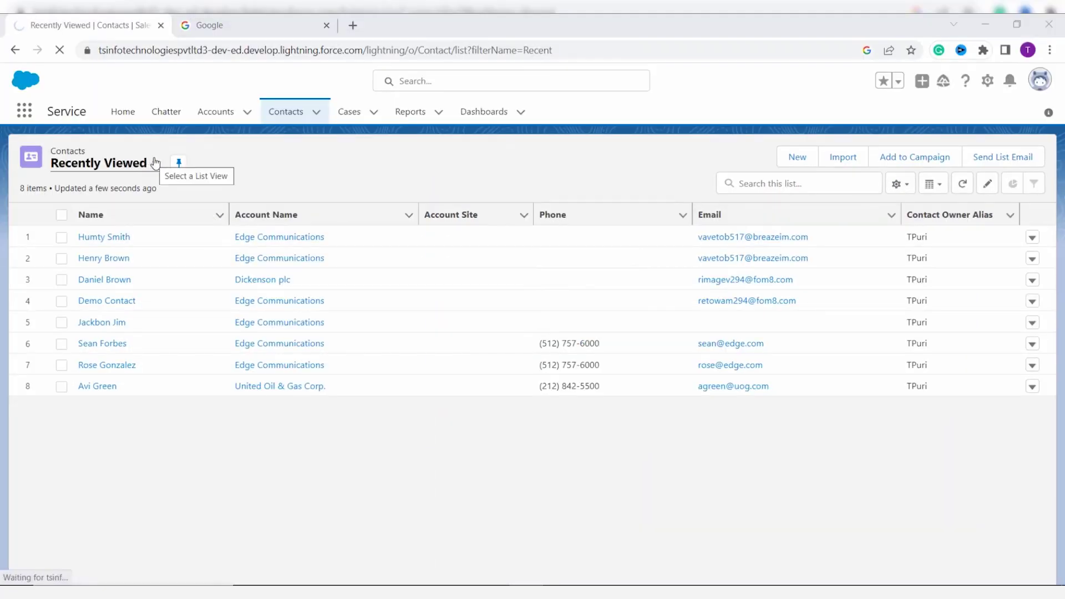
{"action": "left_click", "coordinate": [156, 163]}
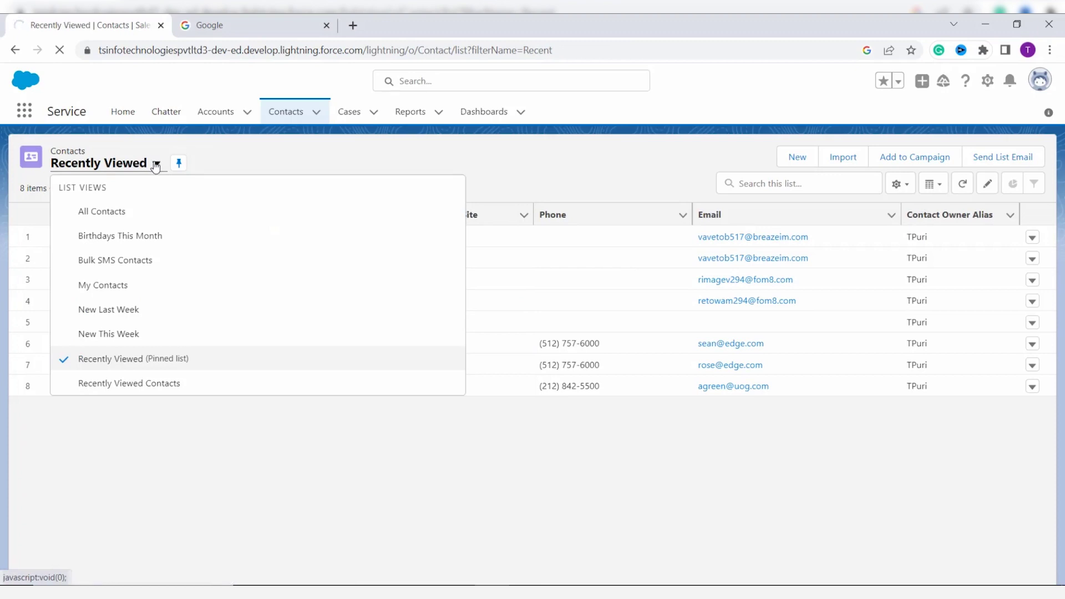
{"action": "left_click", "coordinate": [193, 447]}
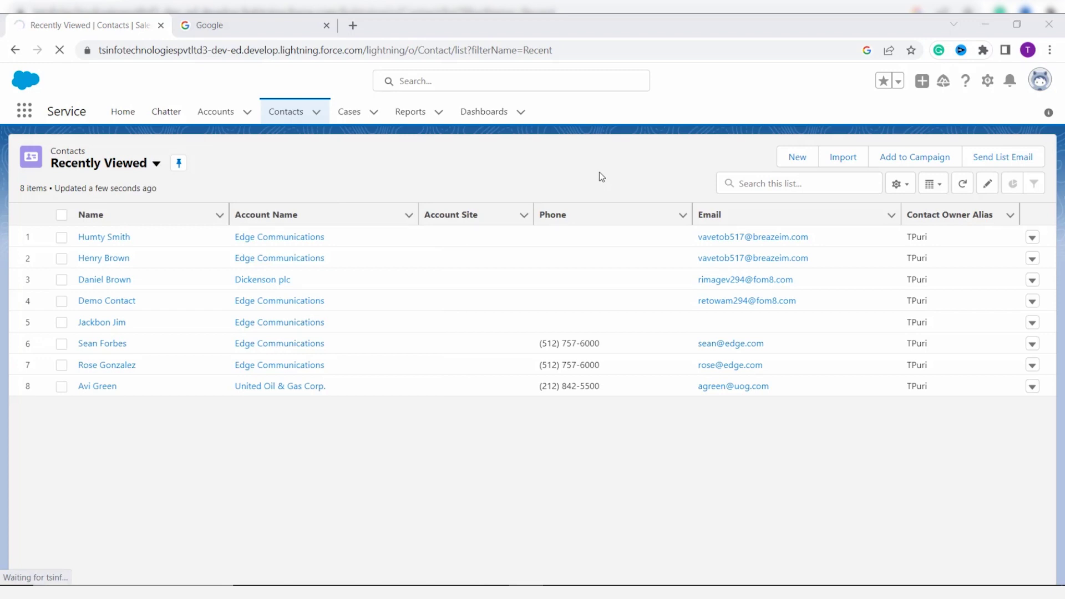
Switch to Salesforce Classic and go to the Contacts Home page from All Tabs
{"action": "left_click", "coordinate": [1034, 86]}
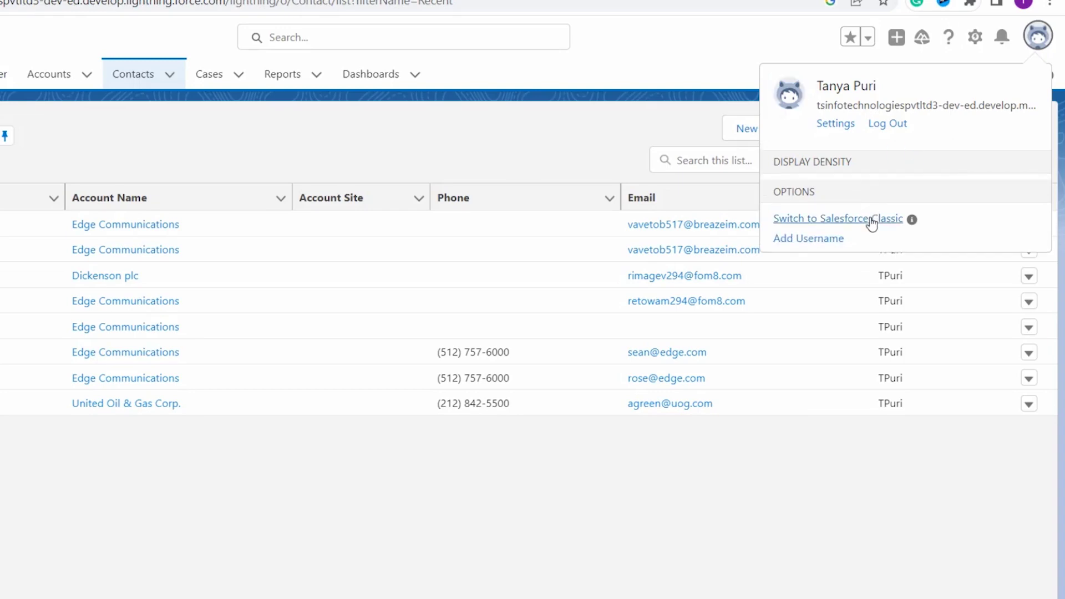
{"action": "left_click", "coordinate": [857, 220]}
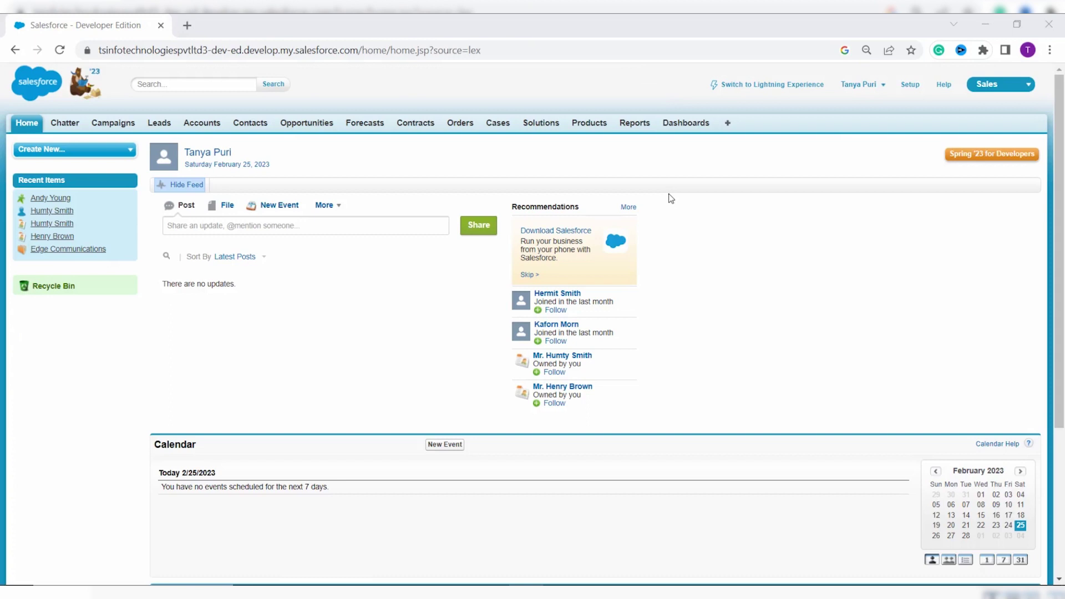
{"action": "left_click", "coordinate": [729, 128]}
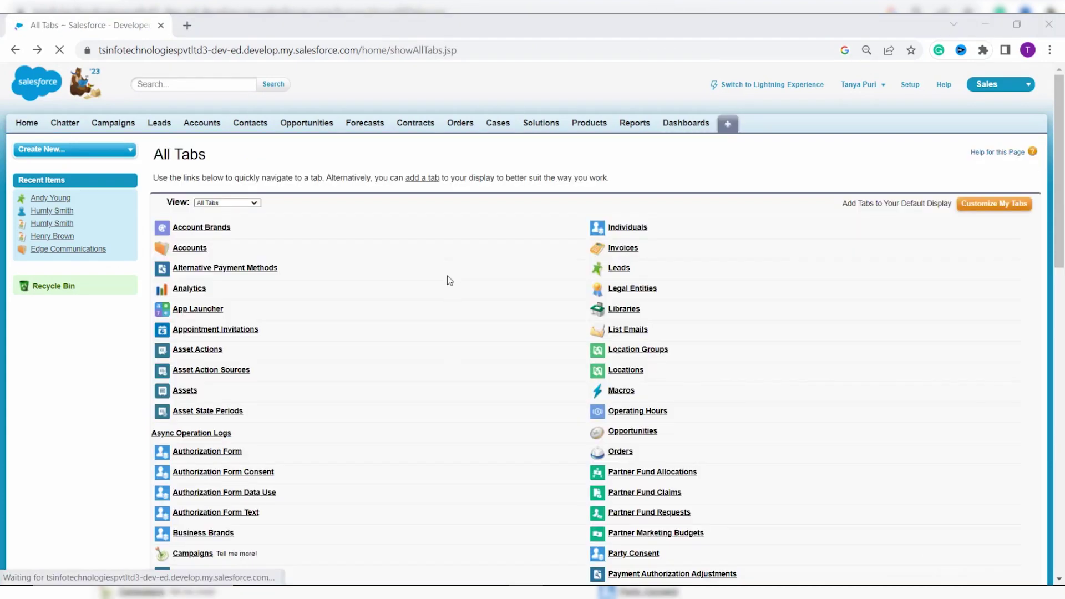
{"action": "scroll", "coordinate": [450, 278], "scroll_direction": "down", "scroll_amount": 4}
{"action": "scroll", "coordinate": [449, 280], "scroll_direction": "down", "scroll_amount": 1}
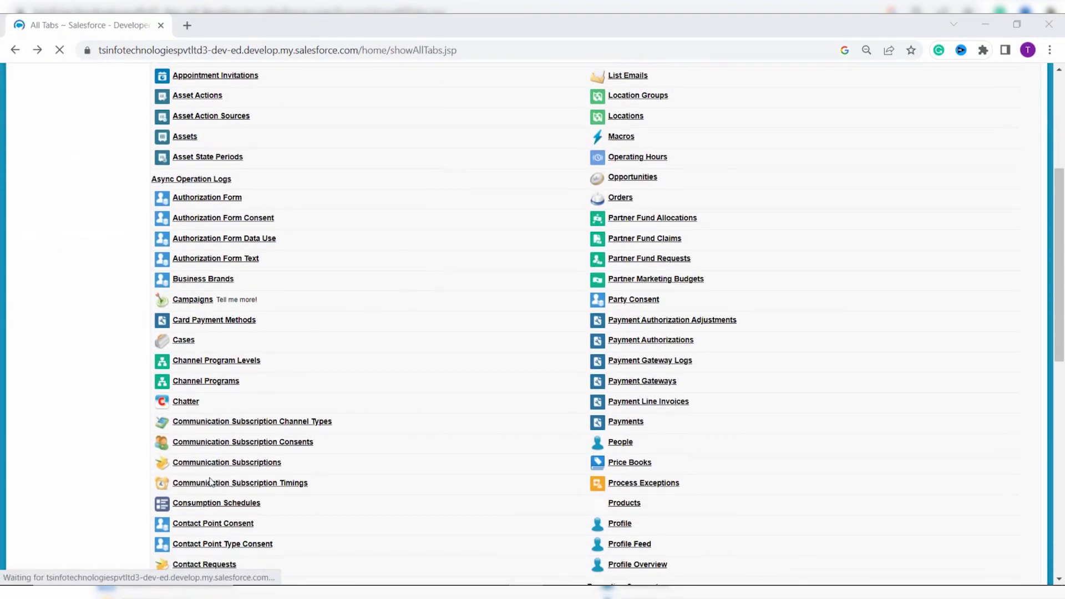
{"action": "scroll", "coordinate": [210, 516], "scroll_direction": "down", "scroll_amount": 1}
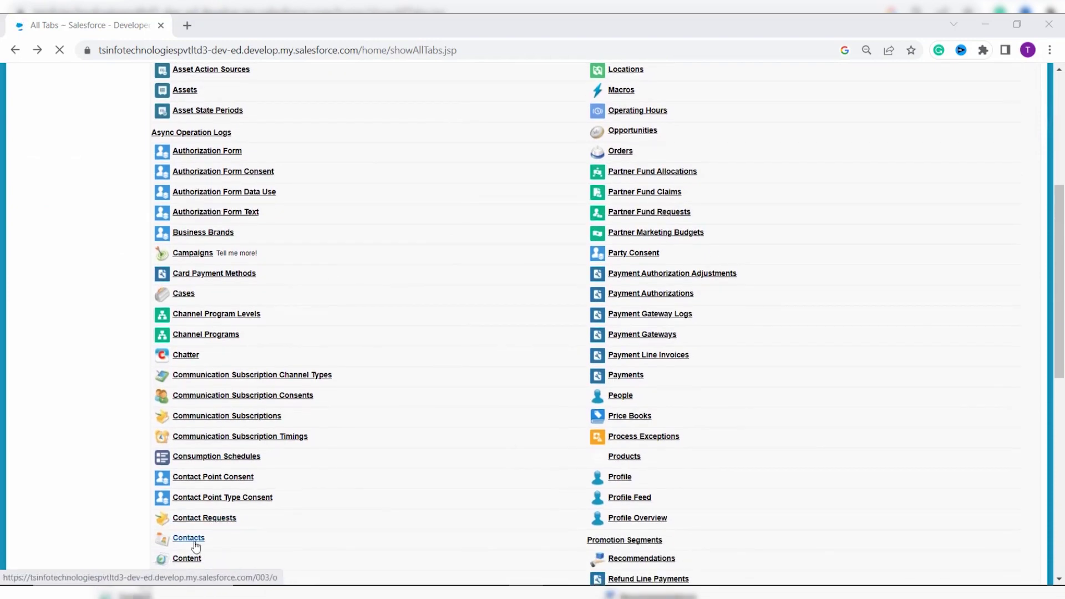
{"action": "left_click", "coordinate": [195, 543]}
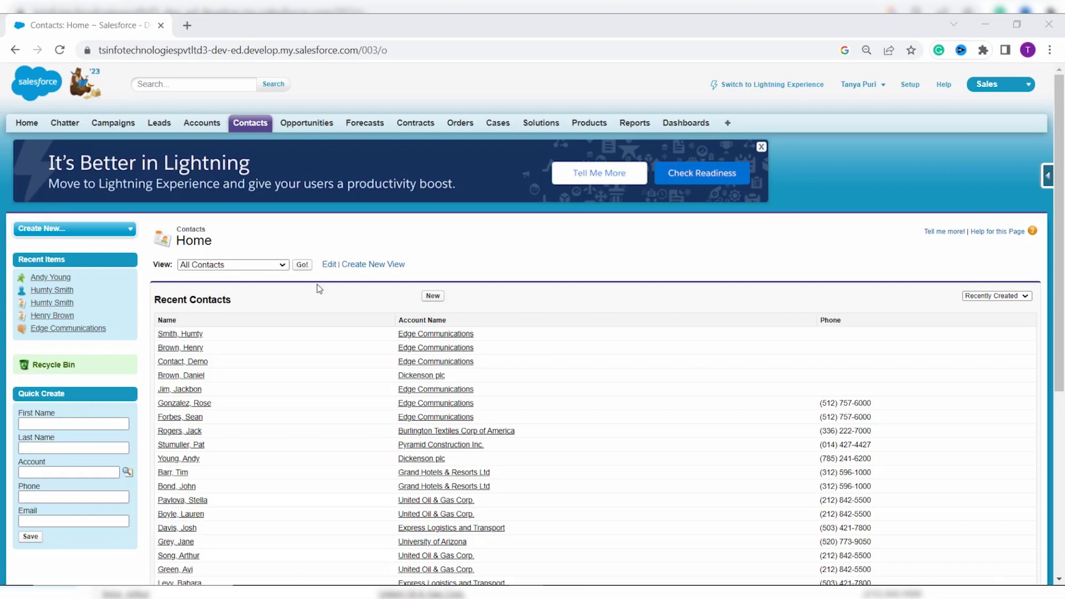
{"action": "left_click", "coordinate": [283, 265]}
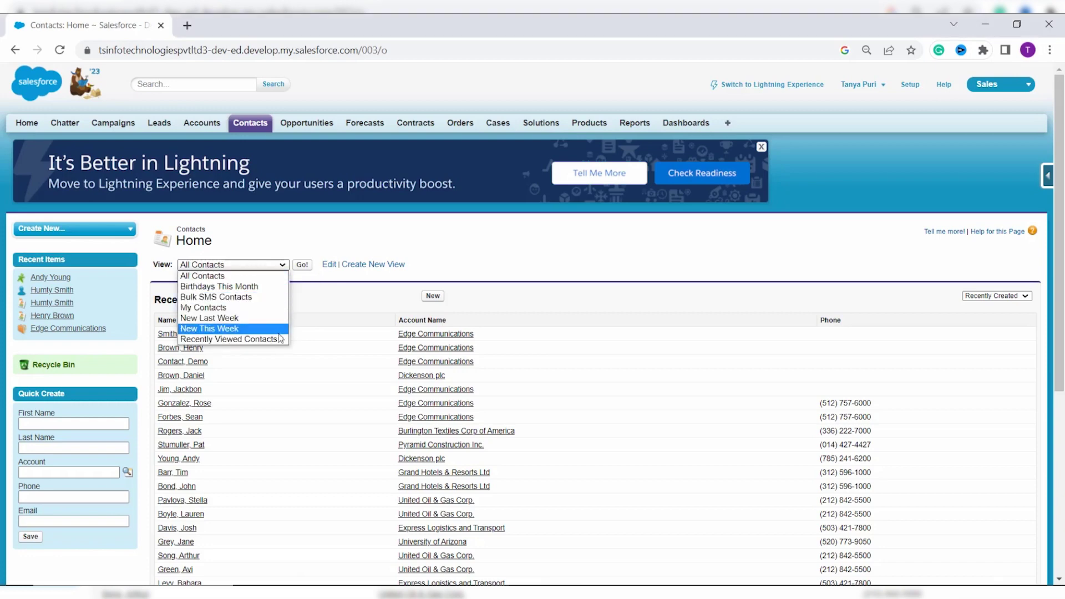
{"action": "left_click", "coordinate": [371, 280]}
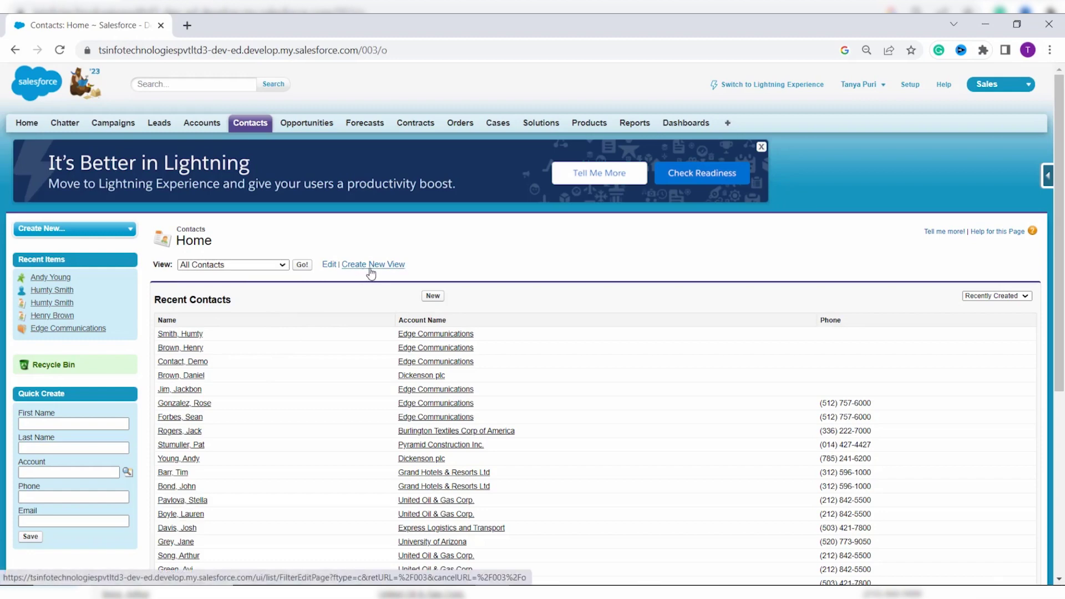
Start a new contacts view named 'USA Country'
{"action": "left_click", "coordinate": [370, 270]}
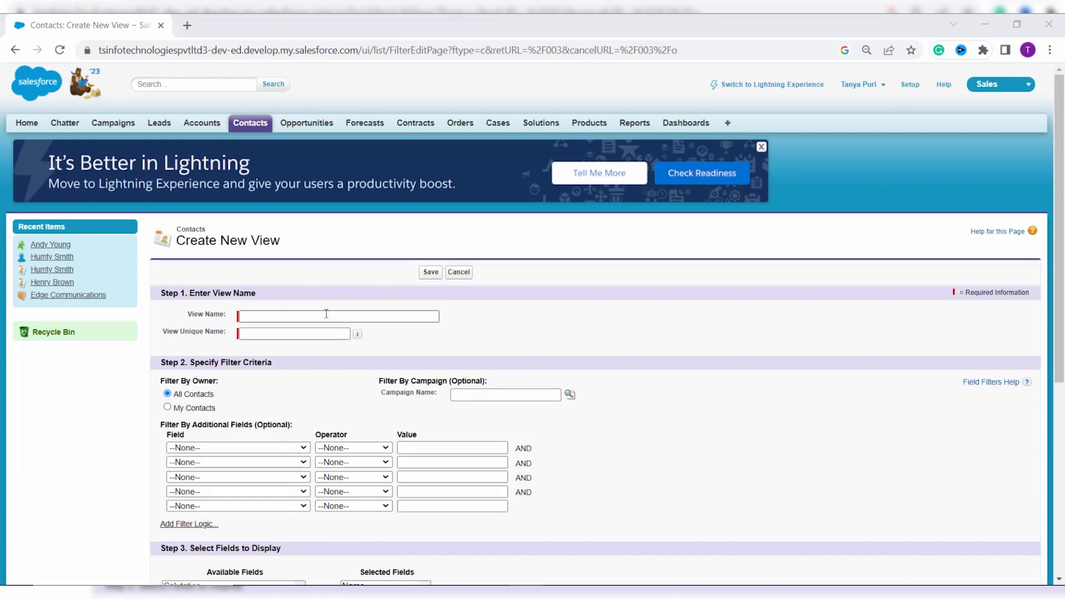
{"action": "left_click", "coordinate": [327, 314]}
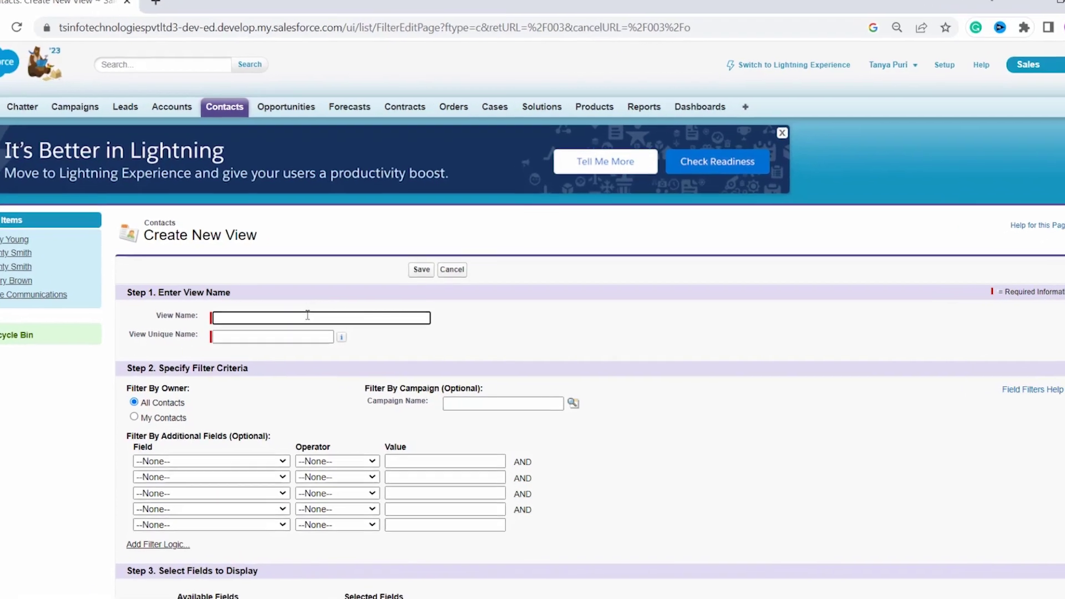
{"action": "type", "text": "US"}
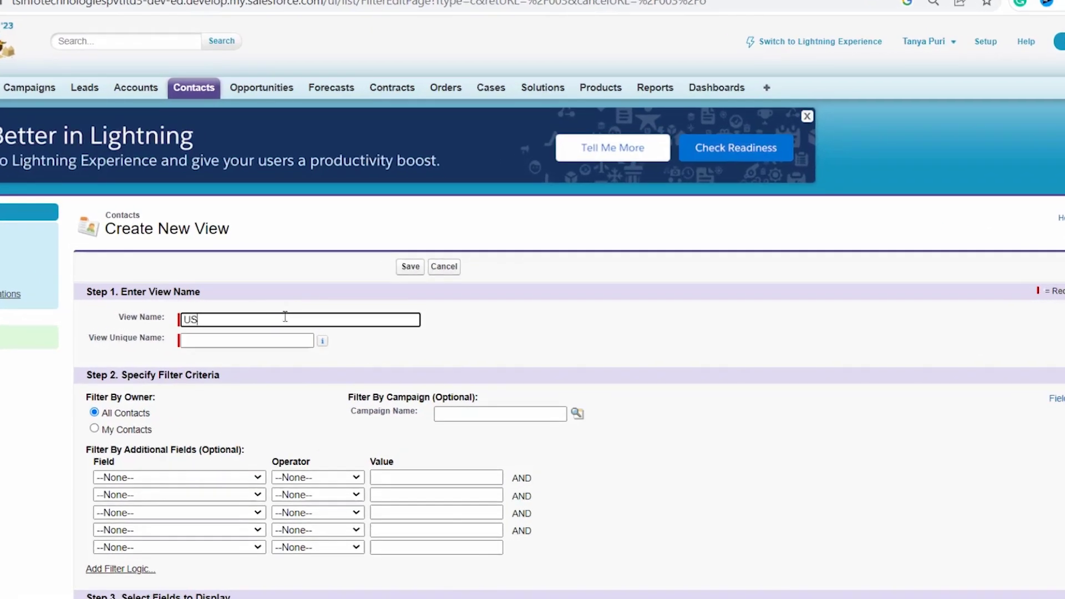
{"action": "type", "text": "A Country"}
{"action": "left_click", "coordinate": [275, 340]}
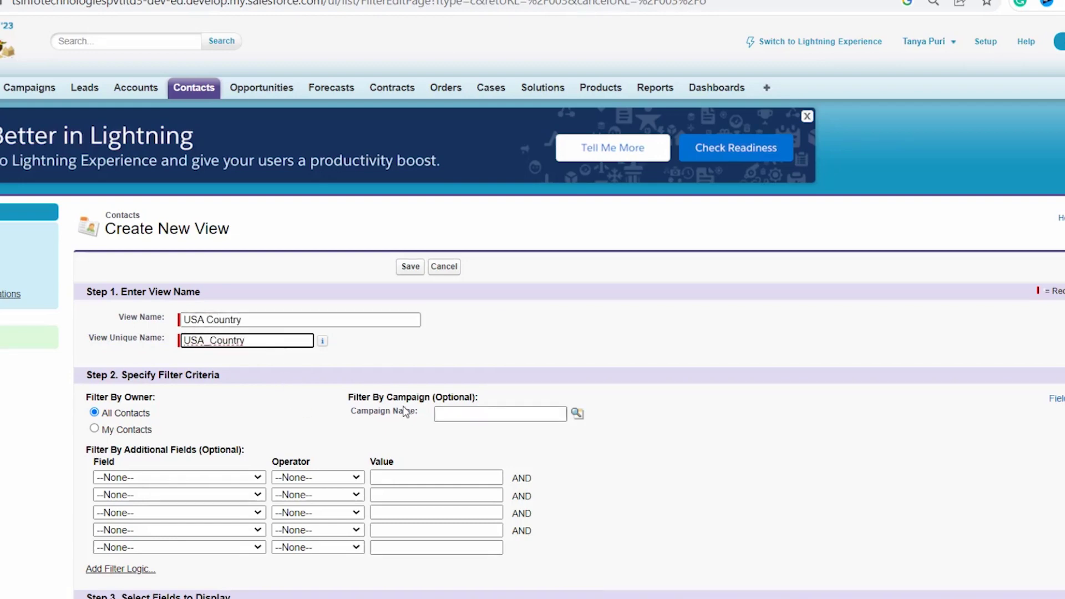
{"action": "scroll", "coordinate": [192, 483], "scroll_direction": "down", "scroll_amount": 1}
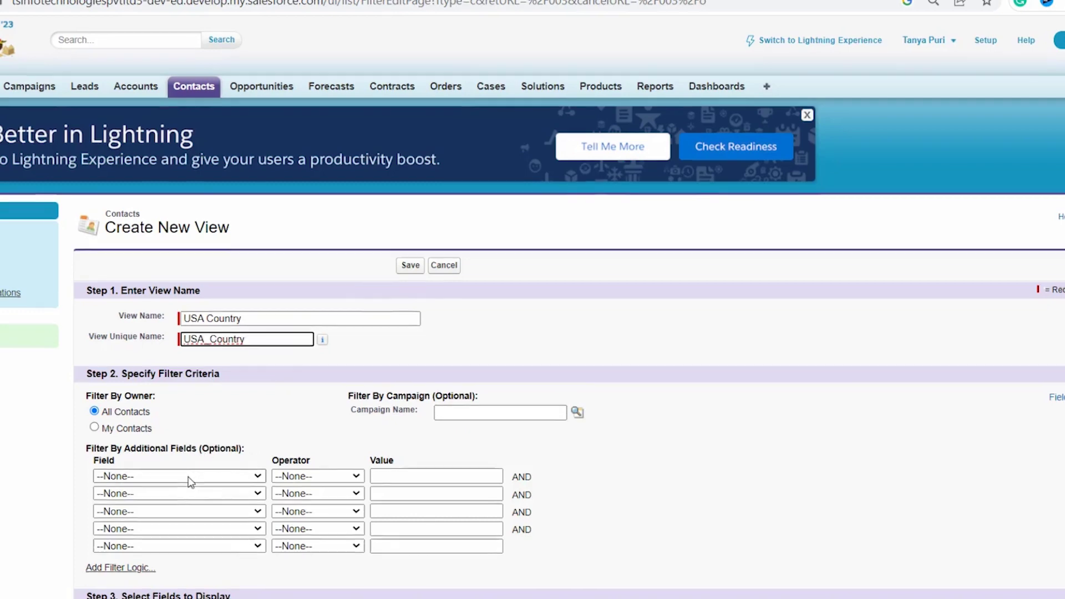
Set the first filter to Account: Billing Country equals
{"action": "left_click", "coordinate": [195, 468]}
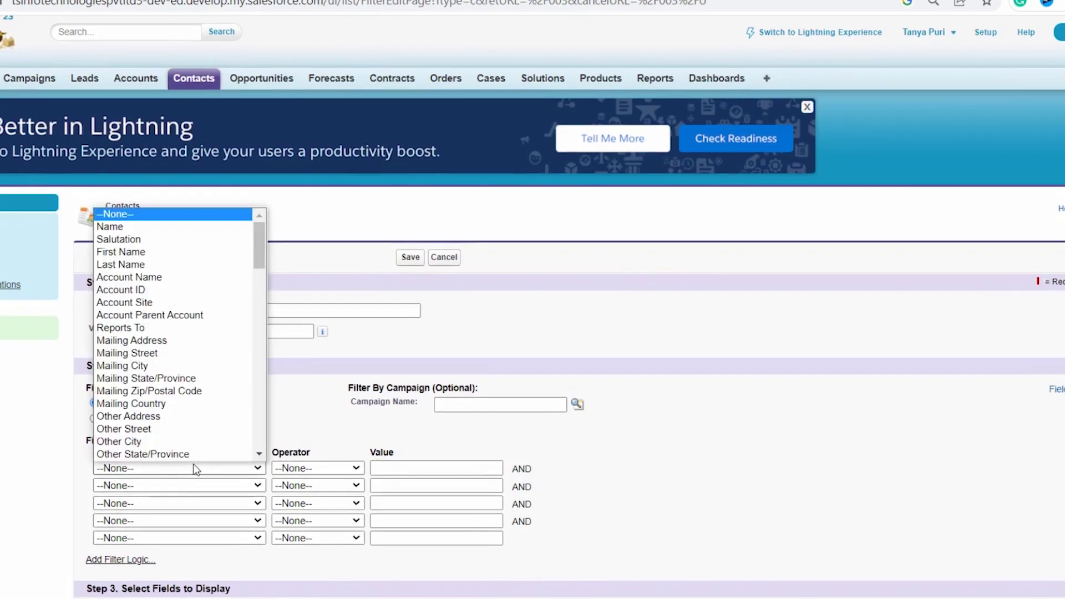
{"action": "scroll", "coordinate": [191, 438], "scroll_direction": "down", "scroll_amount": 1}
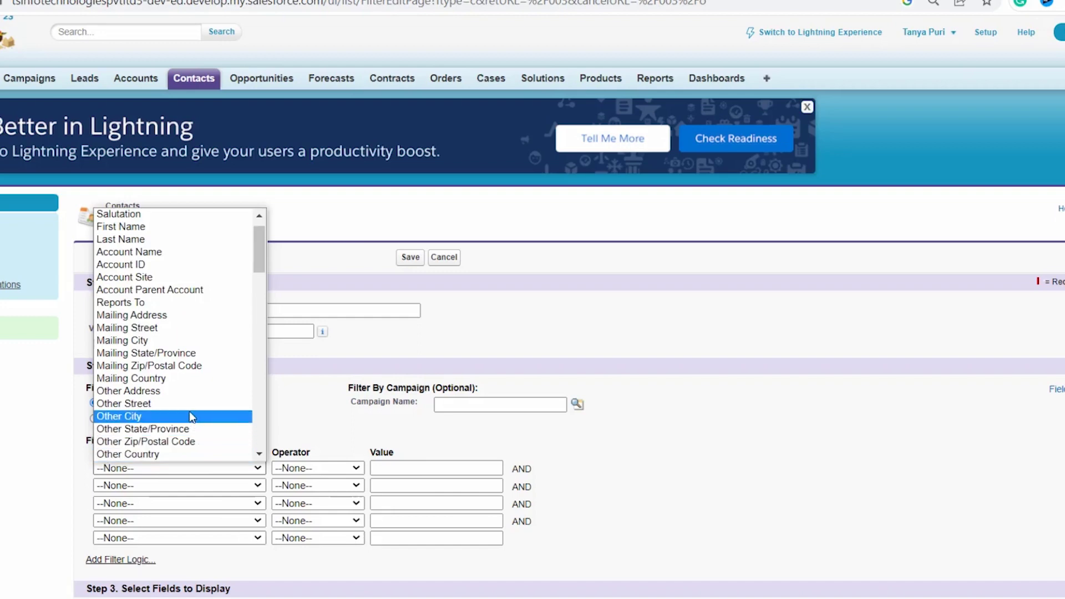
{"action": "scroll", "coordinate": [190, 417], "scroll_direction": "down", "scroll_amount": 1}
{"action": "scroll", "coordinate": [191, 418], "scroll_direction": "up", "scroll_amount": 1}
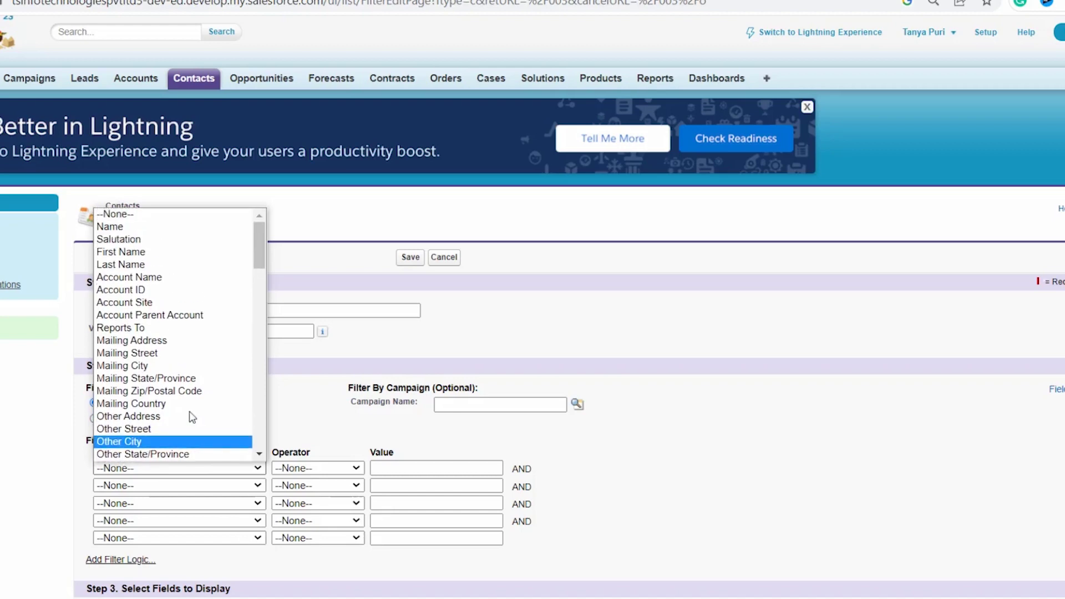
{"action": "scroll", "coordinate": [191, 416], "scroll_direction": "down", "scroll_amount": 15}
{"action": "left_click", "coordinate": [190, 416]}
{"action": "left_click", "coordinate": [318, 469]}
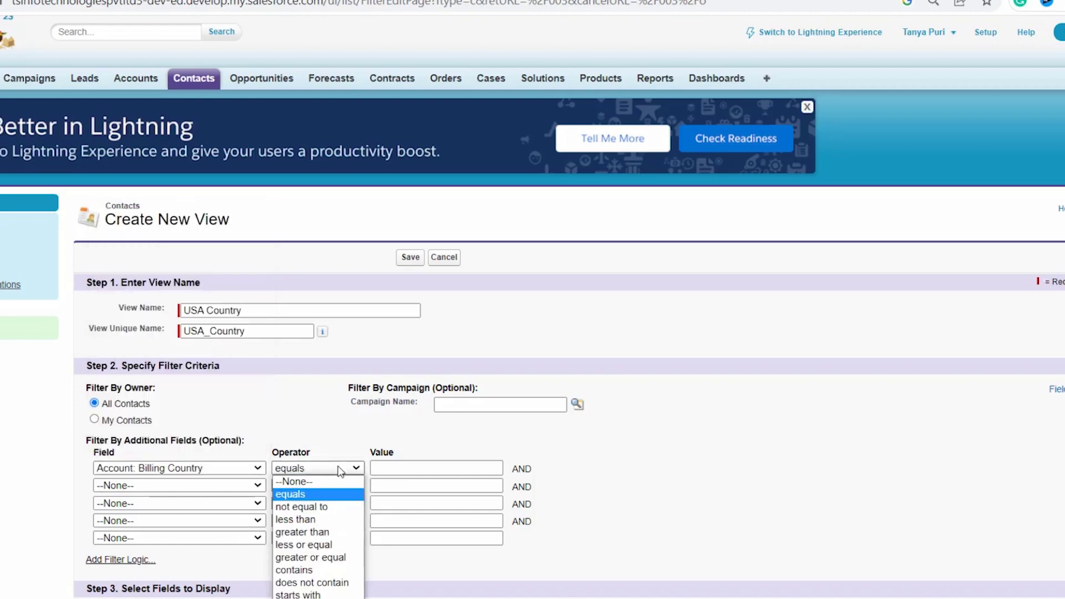
{"action": "left_click", "coordinate": [326, 495]}
{"action": "left_click", "coordinate": [389, 468]}
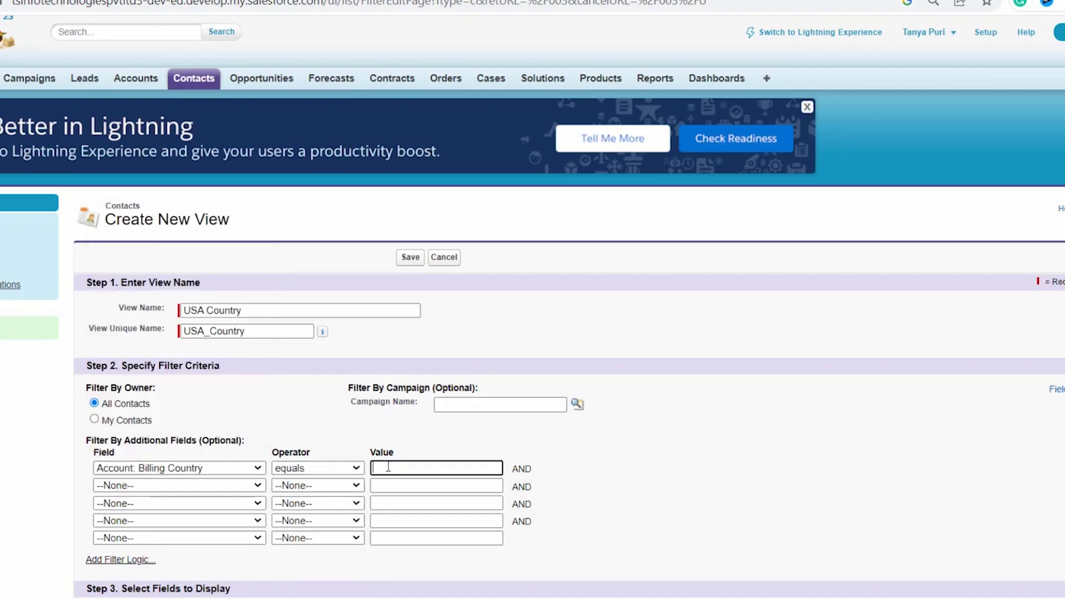
Enter USA as the filter value and remove Email, Phone and Contact Owner Alias columns
{"action": "type", "text": "USA"}
{"action": "scroll", "coordinate": [330, 524], "scroll_direction": "down", "scroll_amount": 5}
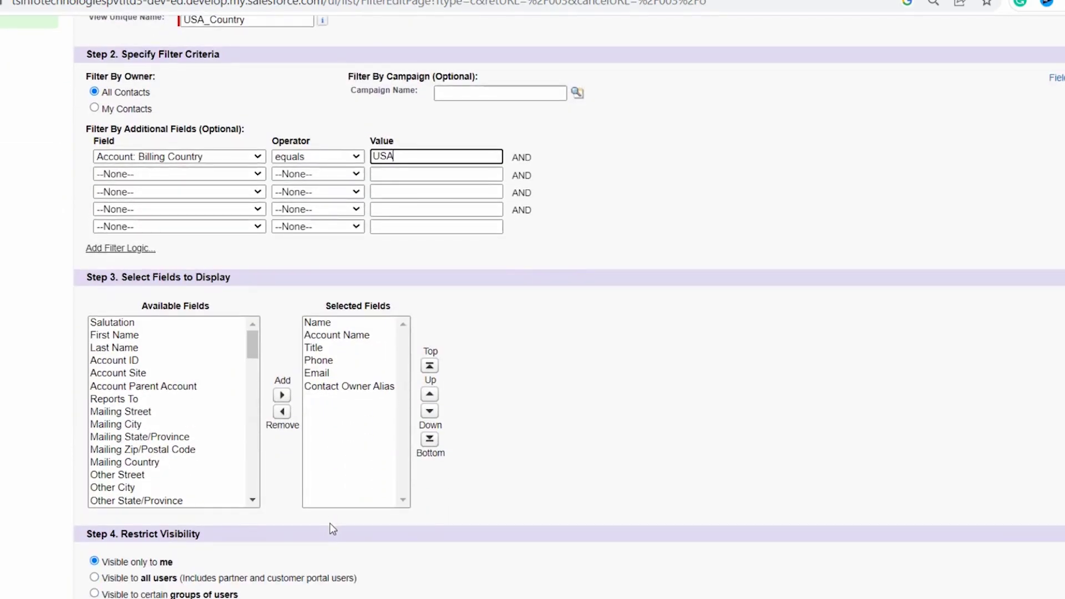
{"action": "left_click", "coordinate": [322, 375]}
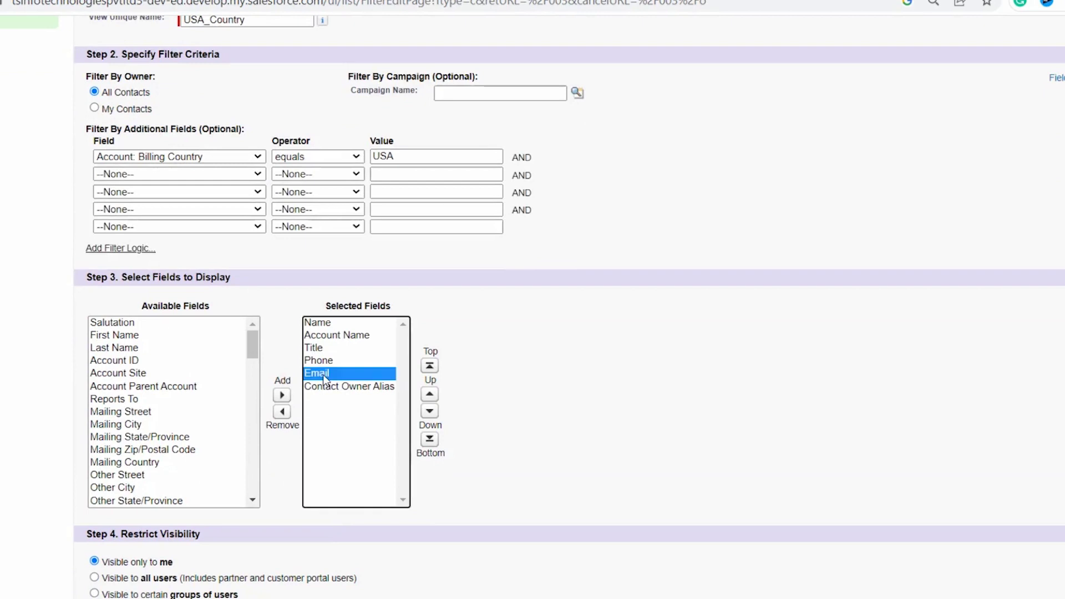
{"action": "left_click", "coordinate": [282, 411]}
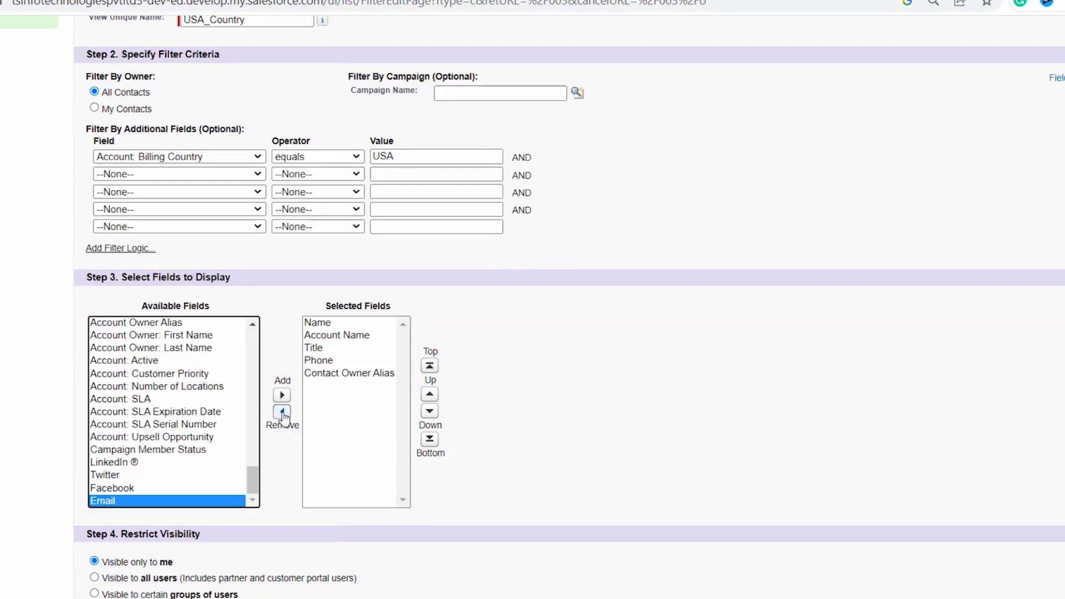
{"action": "left_click", "coordinate": [329, 362]}
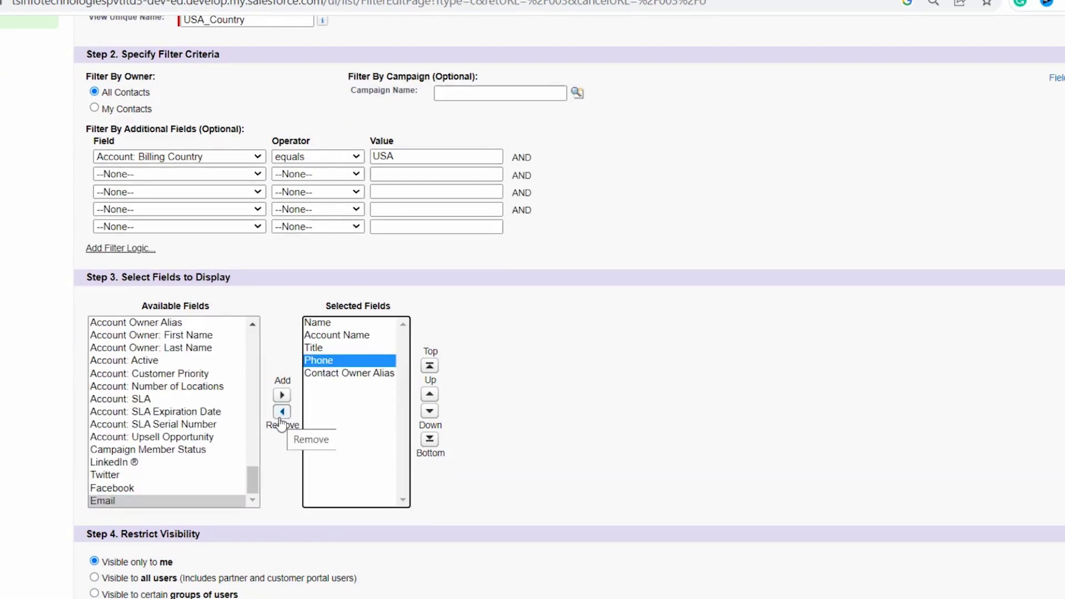
{"action": "left_click", "coordinate": [282, 413]}
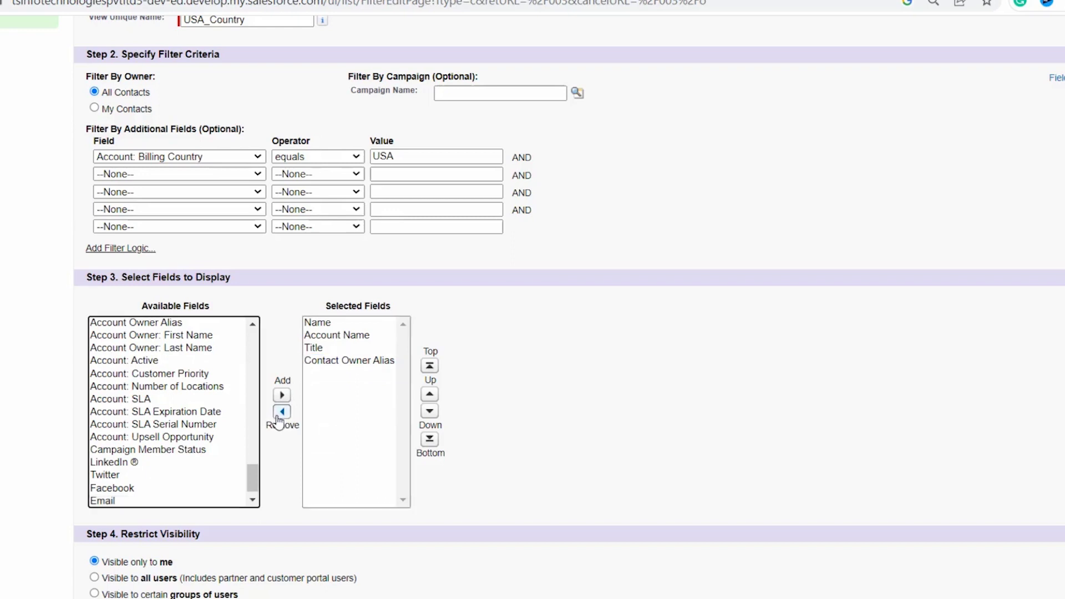
{"action": "left_click", "coordinate": [353, 364]}
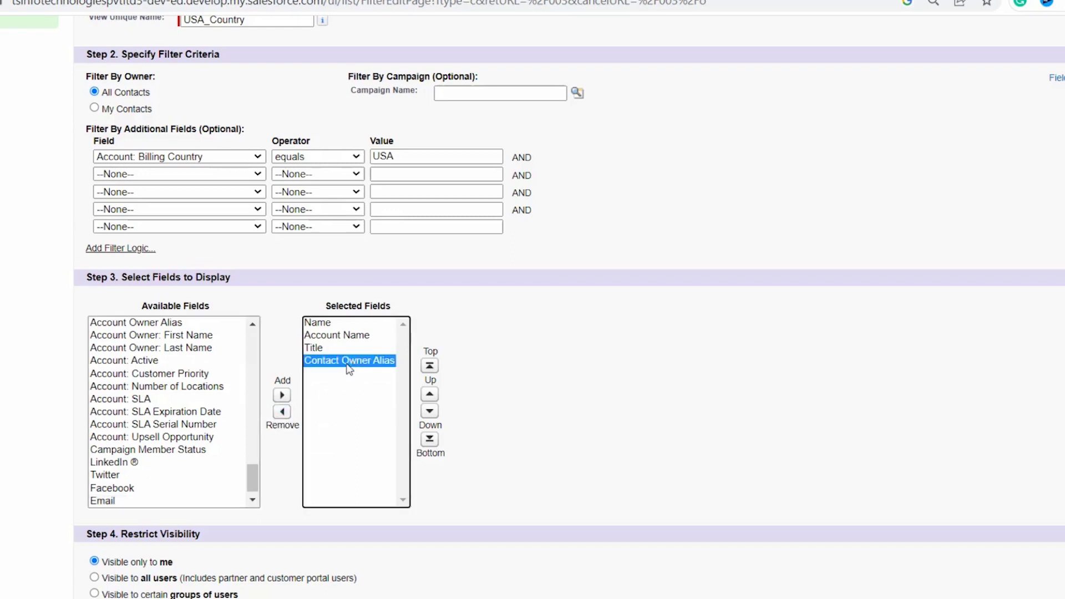
{"action": "left_click", "coordinate": [282, 412]}
Add Account: Billing Country to the selected display fields
{"action": "scroll", "coordinate": [210, 448], "scroll_direction": "down", "scroll_amount": 1}
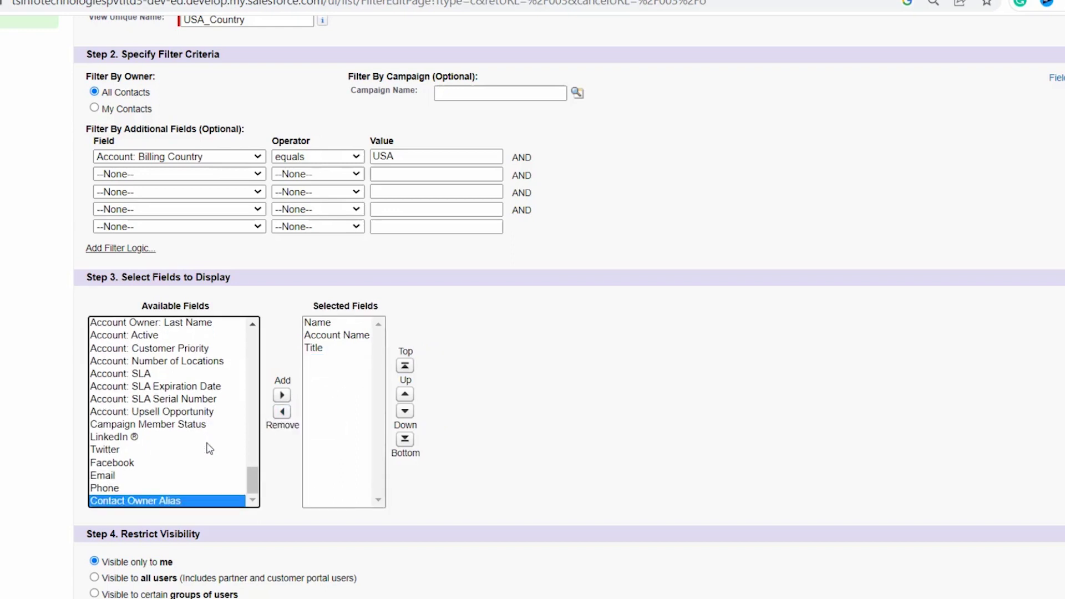
{"action": "scroll", "coordinate": [210, 448], "scroll_direction": "up", "scroll_amount": 3}
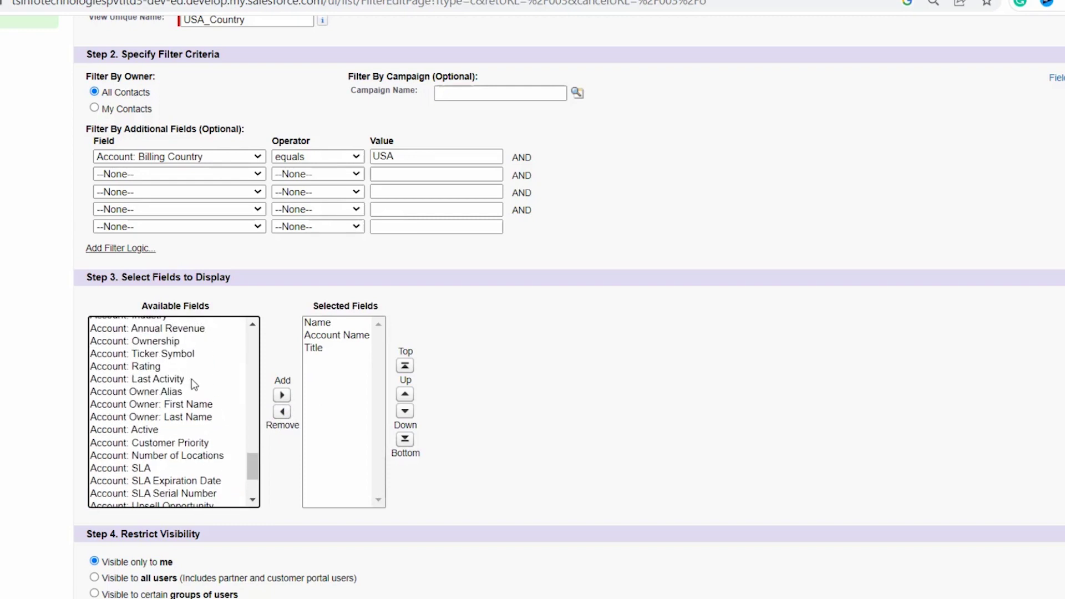
{"action": "scroll", "coordinate": [193, 384], "scroll_direction": "up", "scroll_amount": 7}
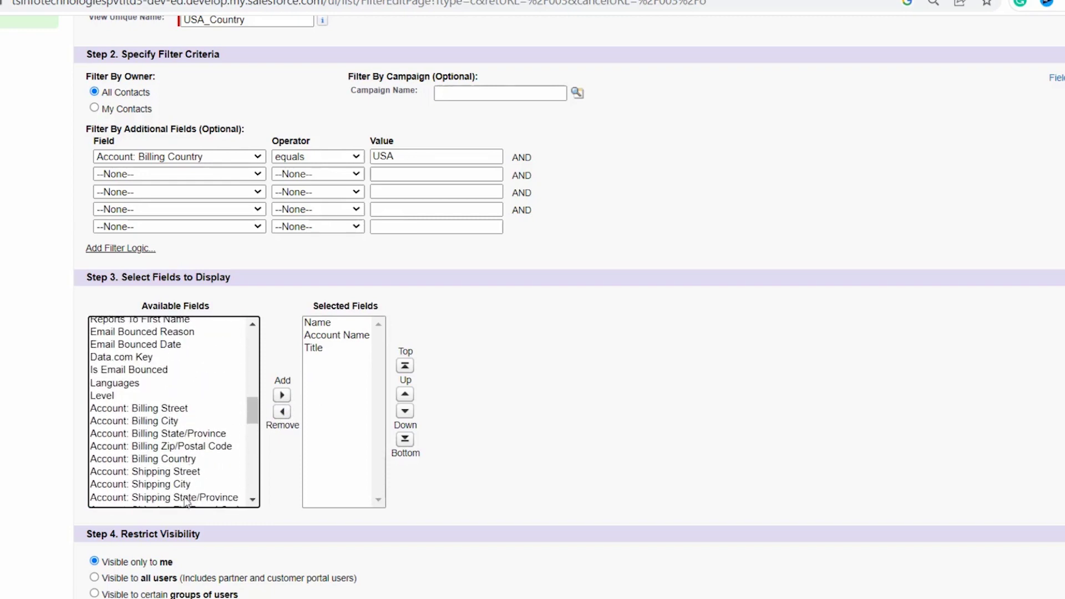
{"action": "left_click", "coordinate": [190, 460]}
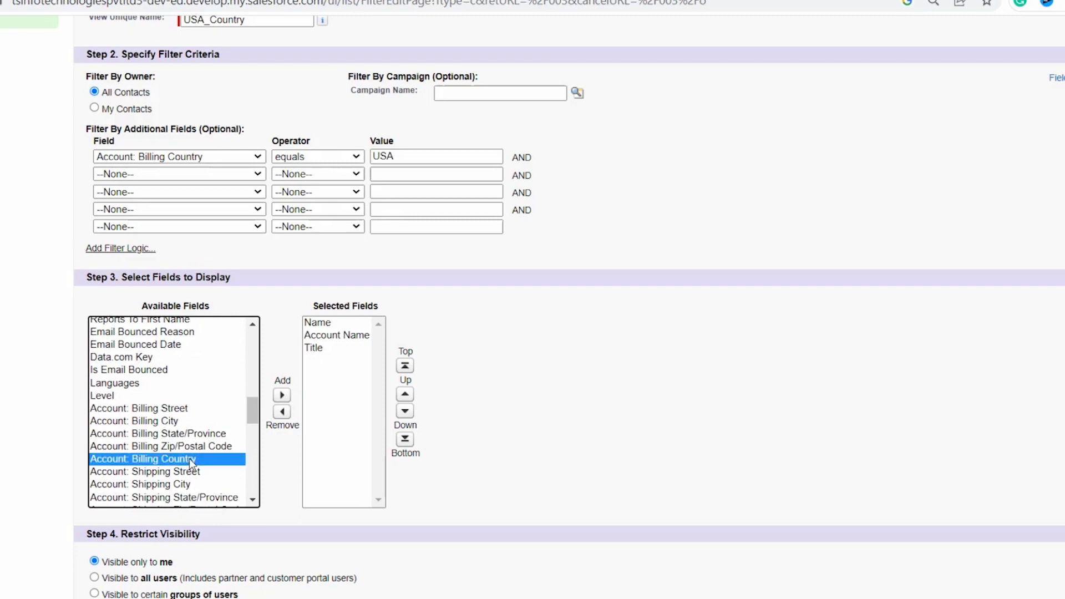
{"action": "left_click", "coordinate": [283, 396]}
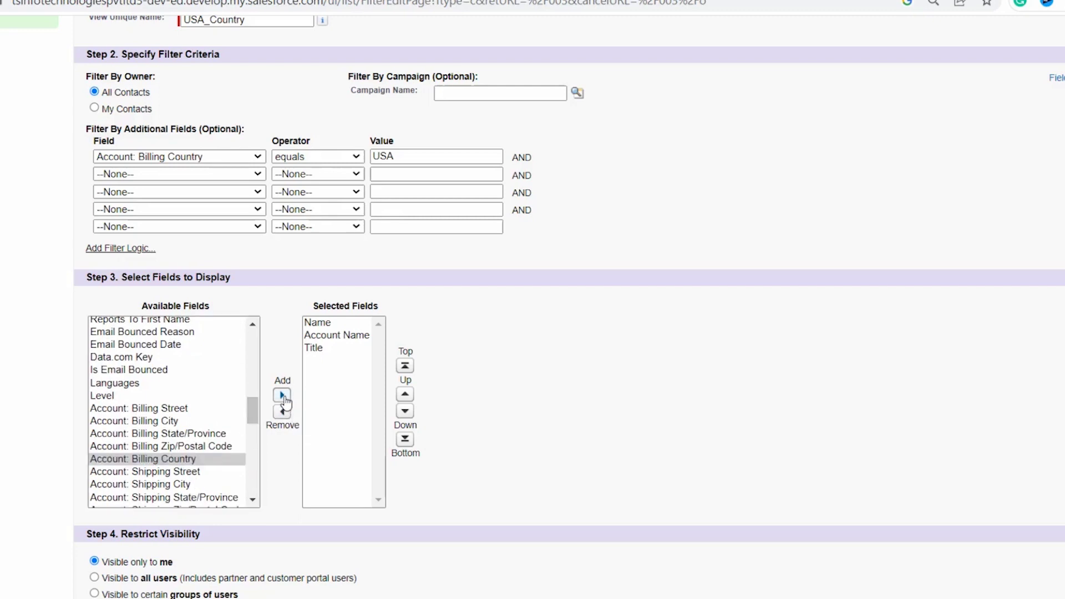
{"action": "scroll", "coordinate": [512, 427], "scroll_direction": "down", "scroll_amount": 2}
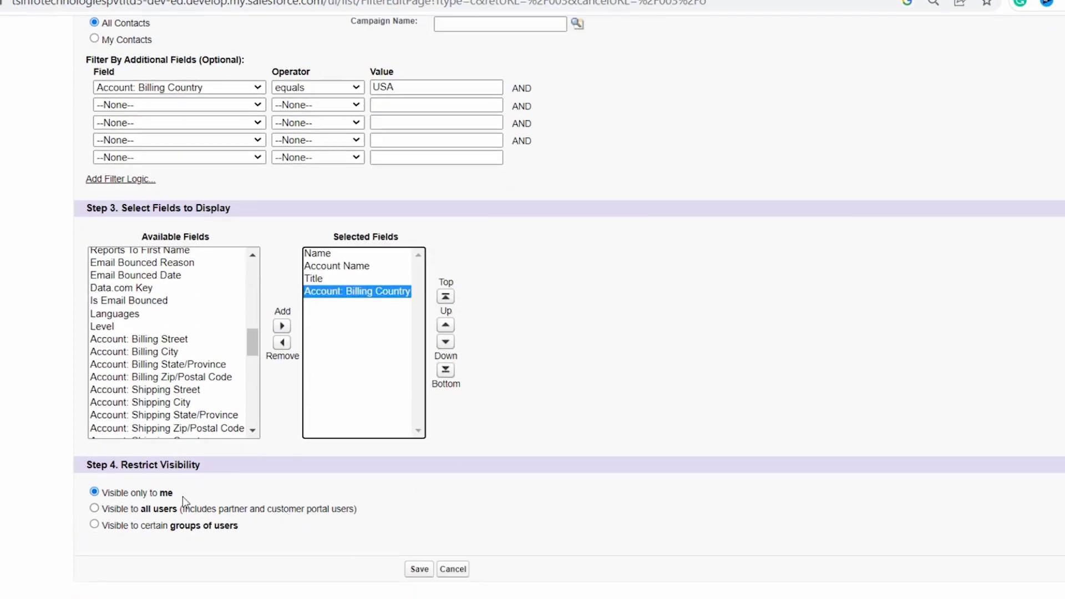
Make the USA Country view visible to all users and save it
{"action": "left_click", "coordinate": [95, 508]}
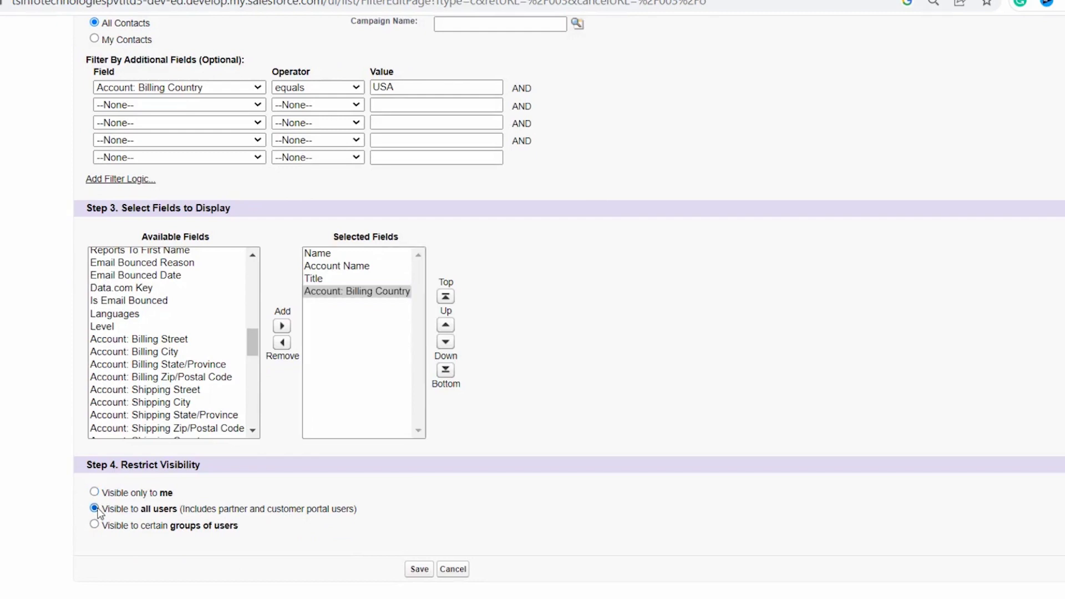
{"action": "left_click", "coordinate": [419, 570]}
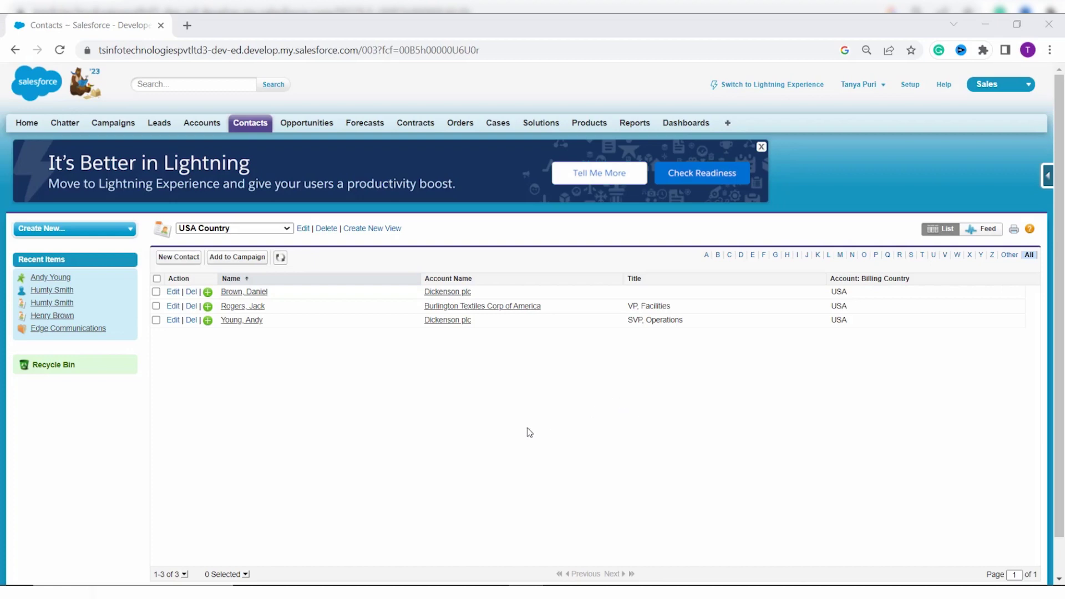
Add a second filter row, Mailing Country equals USA, to the USA Country view and save
{"action": "left_click", "coordinate": [302, 229]}
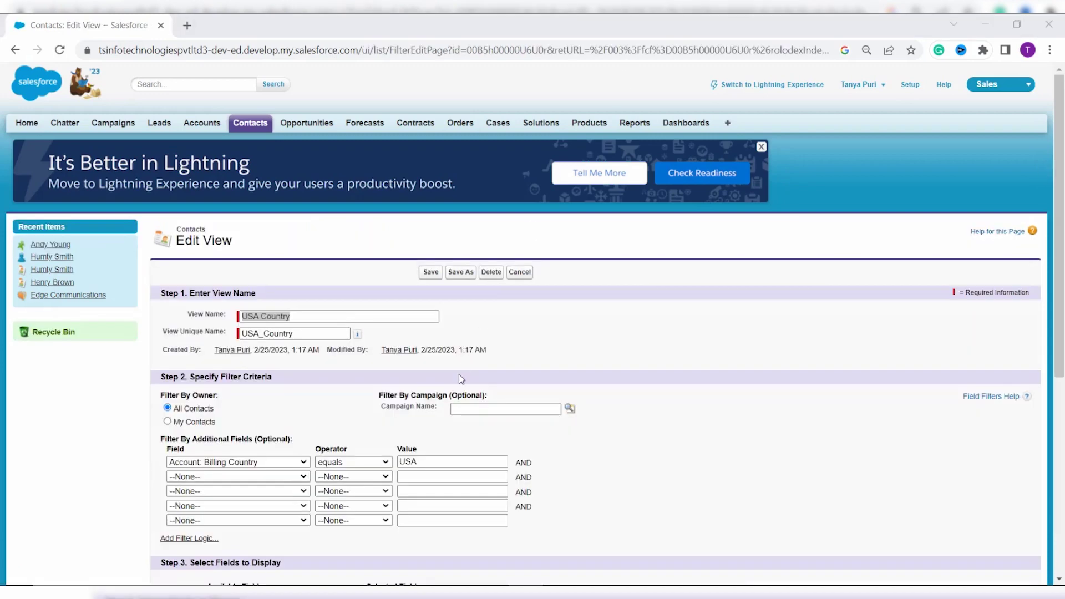
{"action": "scroll", "coordinate": [458, 375], "scroll_direction": "down", "scroll_amount": 1}
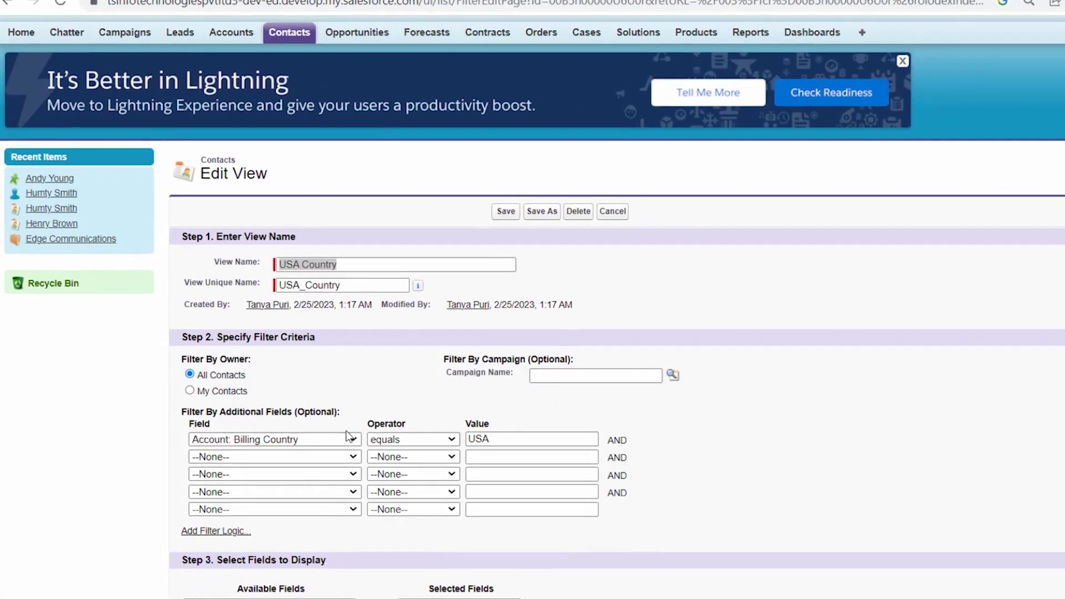
{"action": "left_click", "coordinate": [318, 456]}
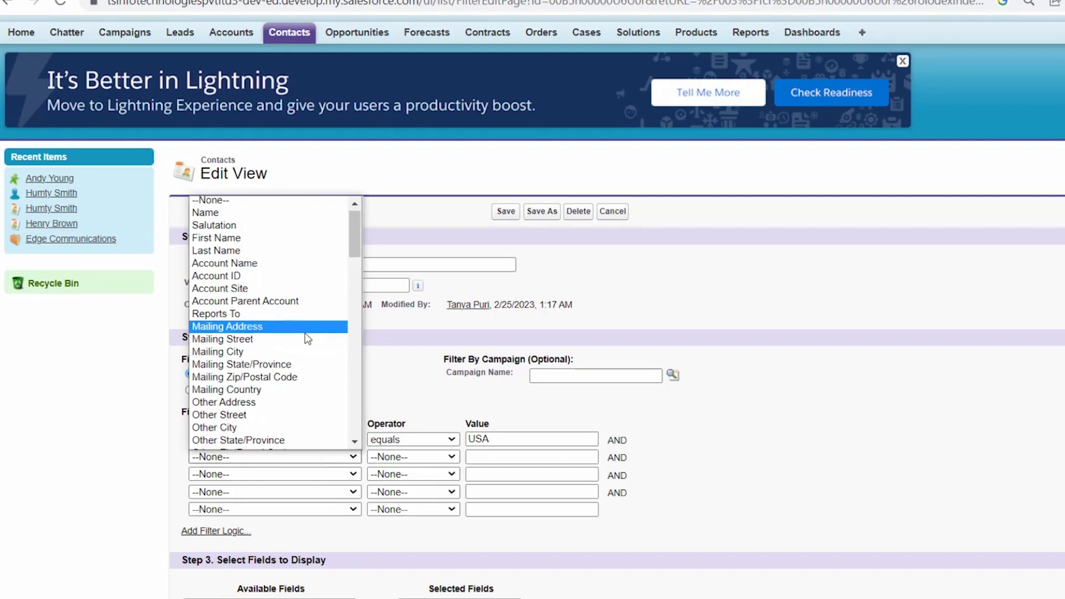
{"action": "scroll", "coordinate": [308, 339], "scroll_direction": "down", "scroll_amount": 2}
{"action": "left_click", "coordinate": [258, 310]}
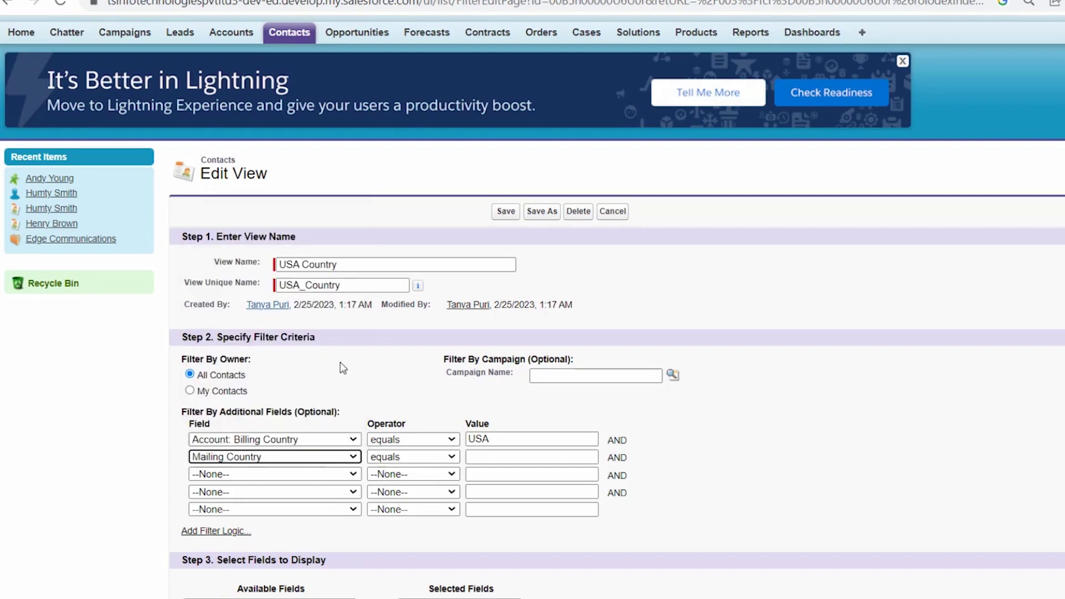
{"action": "left_click", "coordinate": [443, 457]}
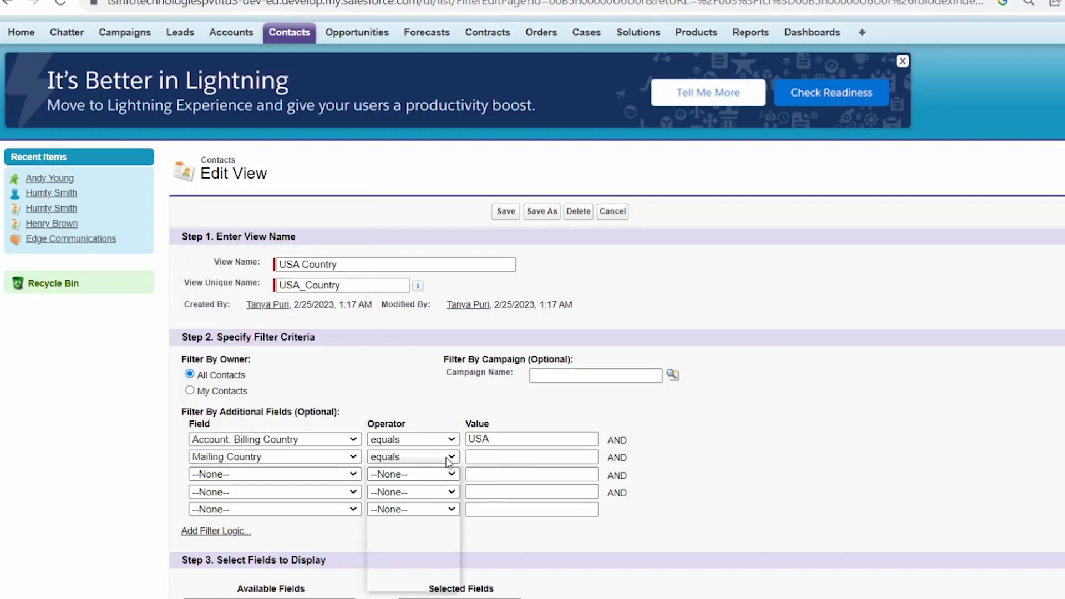
{"action": "left_click", "coordinate": [433, 482]}
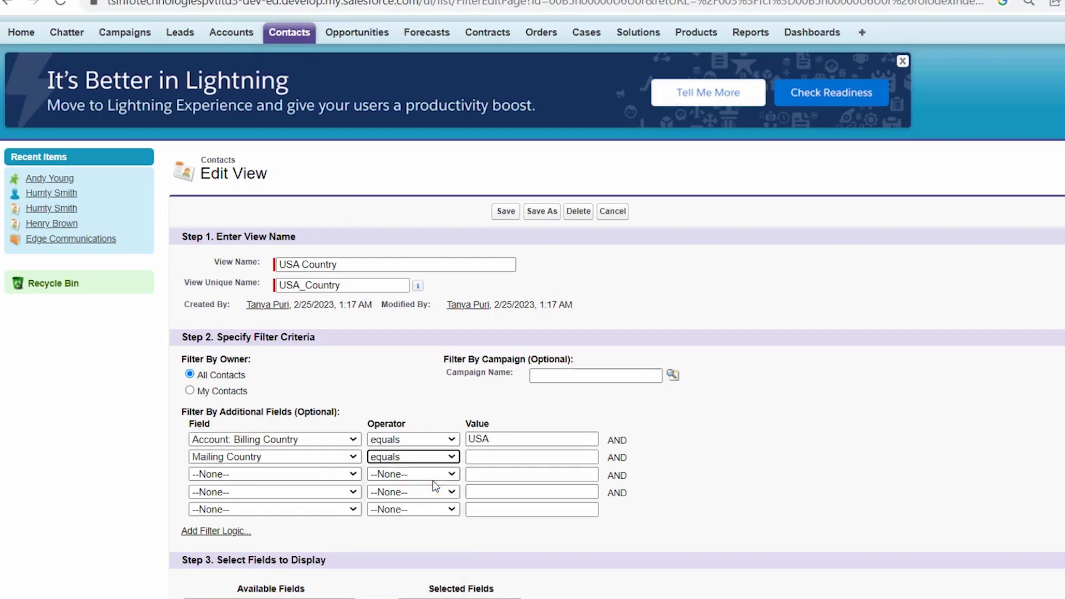
{"action": "left_click", "coordinate": [486, 460]}
{"action": "type", "text": "USA"}
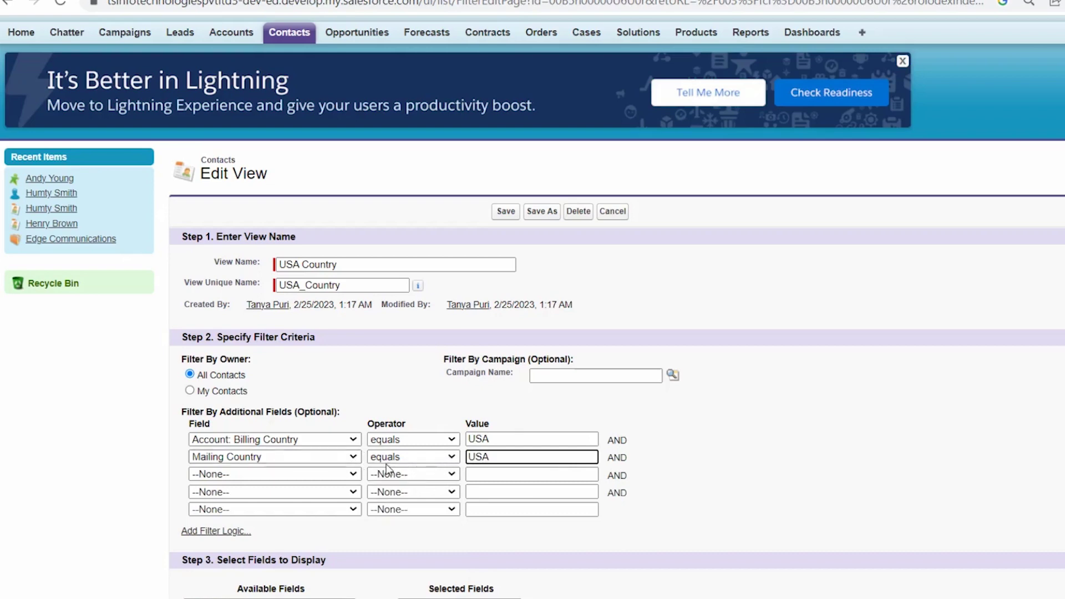
{"action": "left_click", "coordinate": [738, 432]}
{"action": "left_click", "coordinate": [503, 218]}
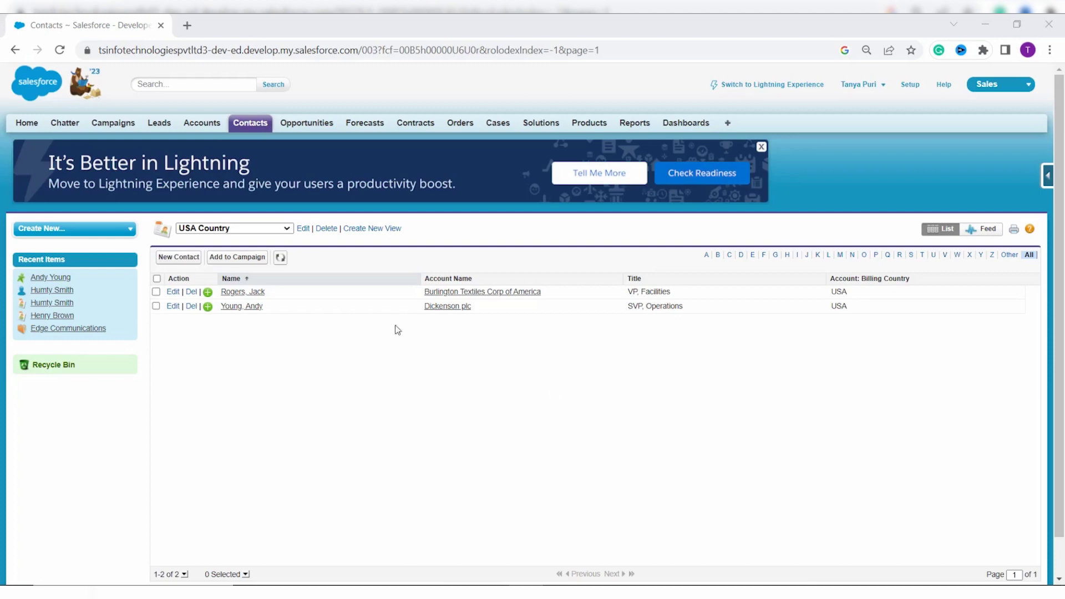
Delete the USA Country list view and confirm the deletion
{"action": "left_click", "coordinate": [330, 230]}
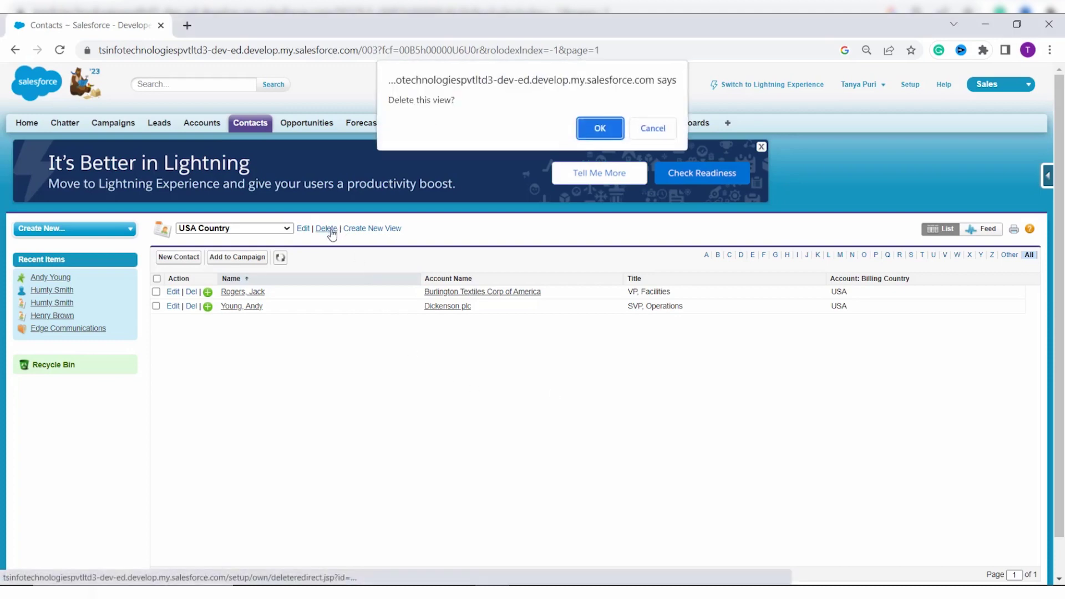
{"action": "left_click", "coordinate": [596, 132]}
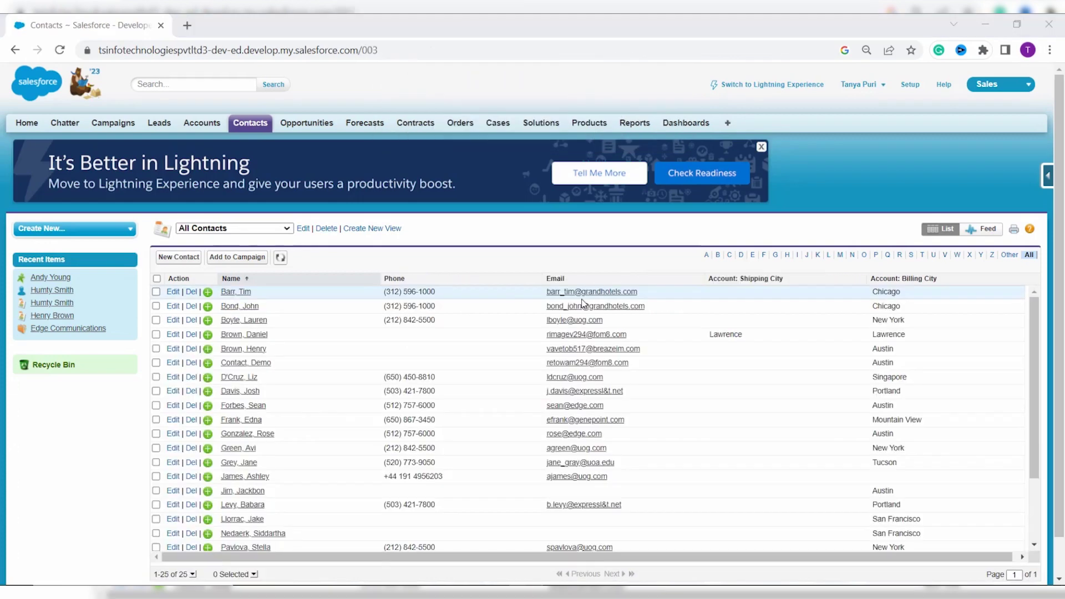